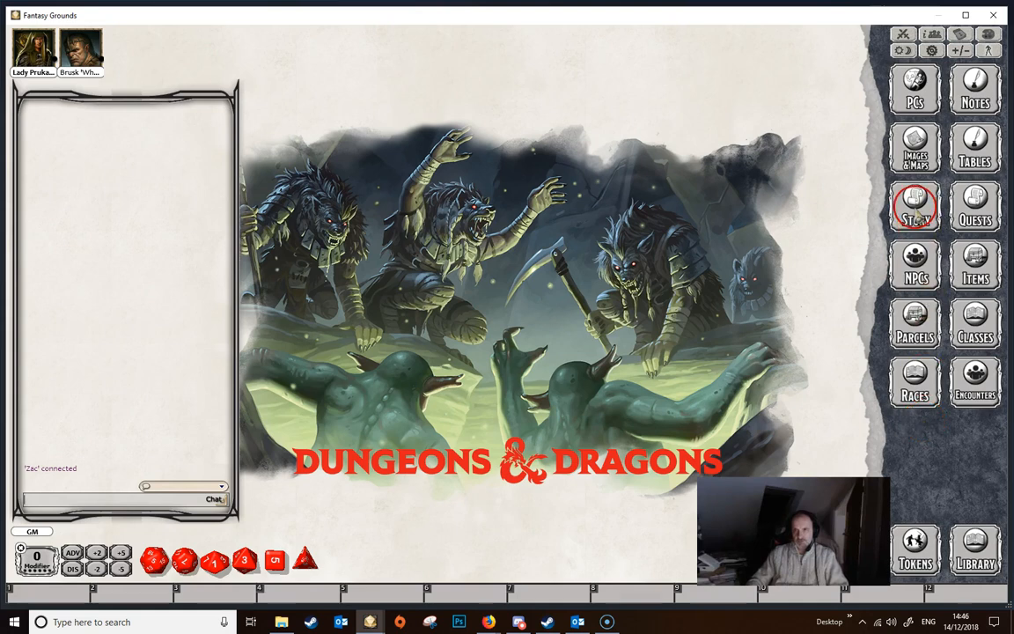
Open the 1.0 Goblin Room story entry, close the story list and move the entry aside
{"action": "left_click", "coordinate": [916, 207]}
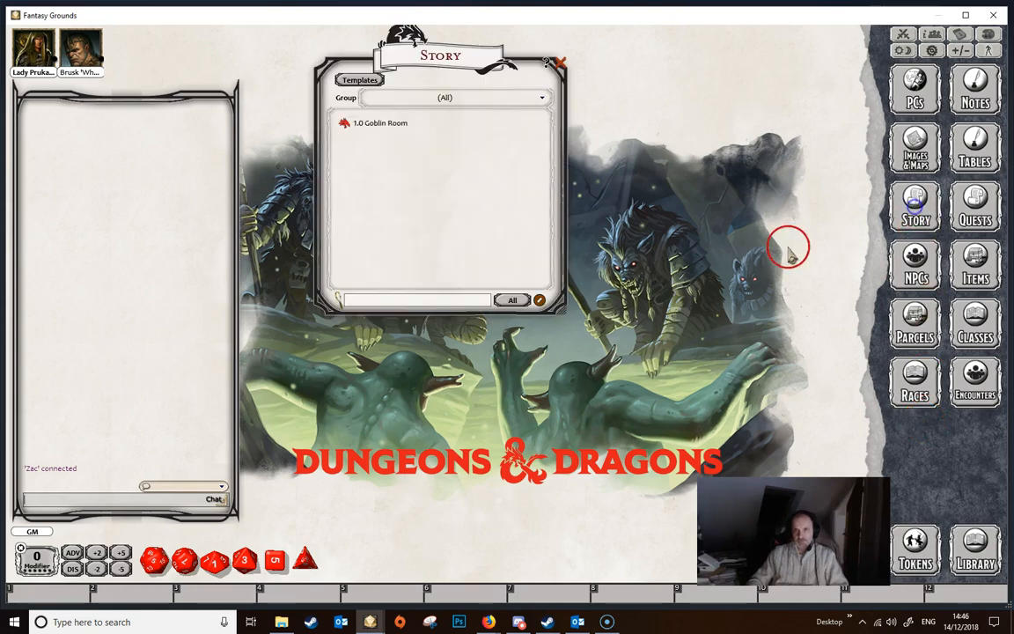
{"action": "left_click", "coordinate": [401, 127]}
{"action": "left_click", "coordinate": [558, 66]}
{"action": "mouse_move", "coordinate": [748, 42]}
{"action": "left_mouse_down"}
{"action": "mouse_move", "coordinate": [731, 40]}
{"action": "mouse_move", "coordinate": [759, 43]}
{"action": "left_mouse_up"}
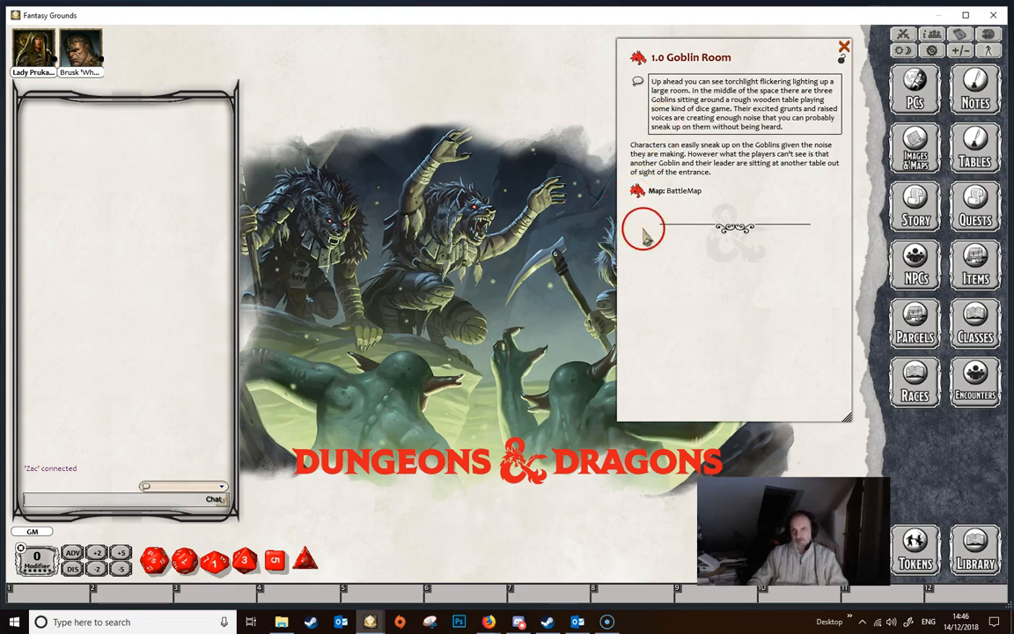
Open the BattleMap linked in the Goblin Room story and expand it to fill the desktop background
{"action": "left_click", "coordinate": [637, 193]}
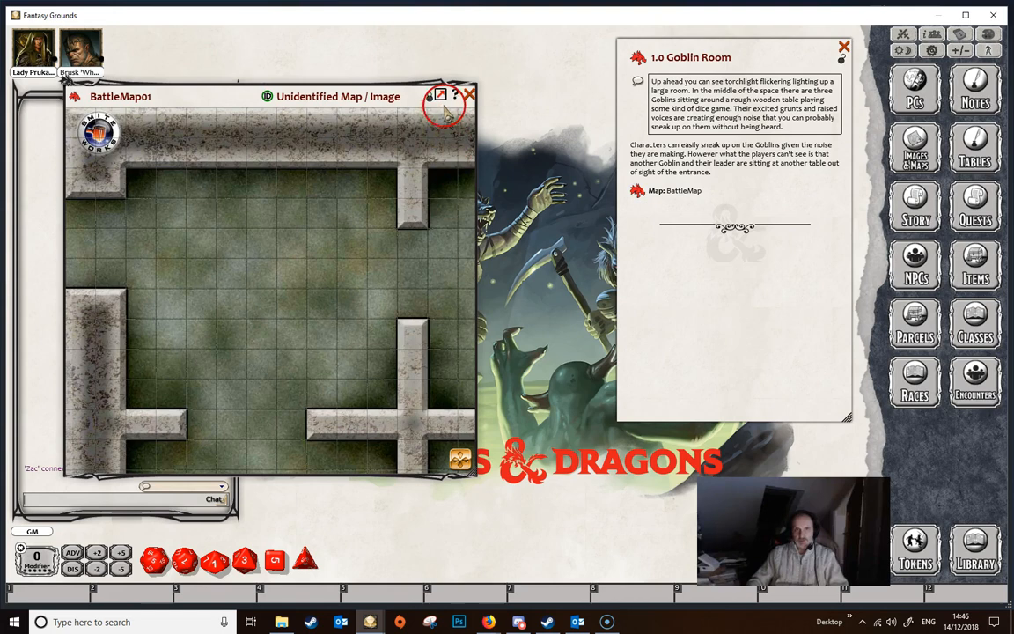
{"action": "left_click", "coordinate": [440, 95]}
{"action": "left_click_drag", "start_coordinate": [518, 325], "coordinate": [491, 447]}
{"action": "scroll", "coordinate": [484, 394], "scroll_direction": "up", "scroll_amount": 1}
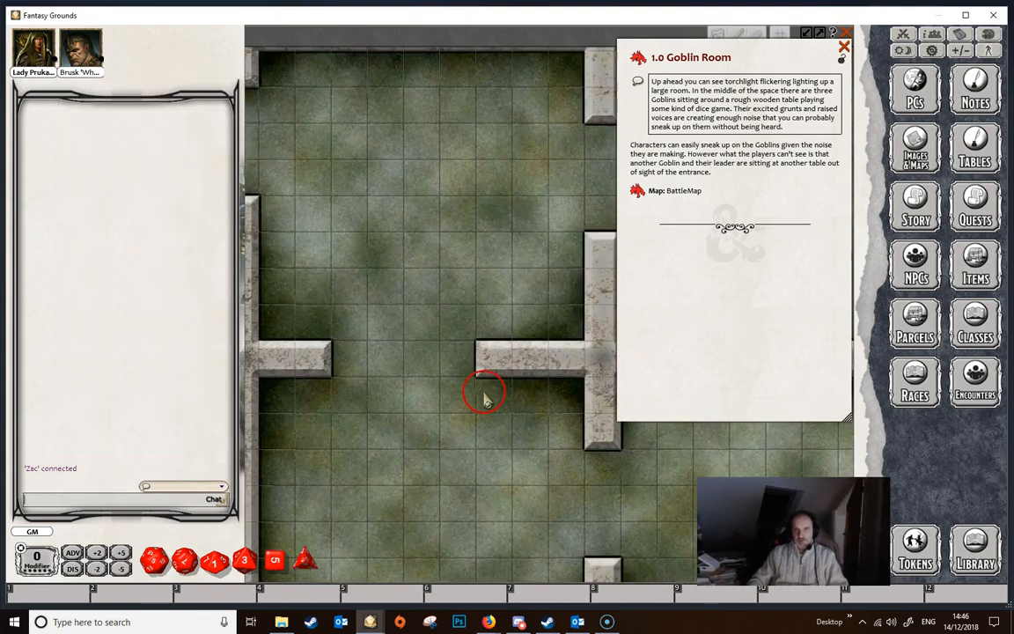
{"action": "left_click_drag", "start_coordinate": [436, 230], "coordinate": [493, 302]}
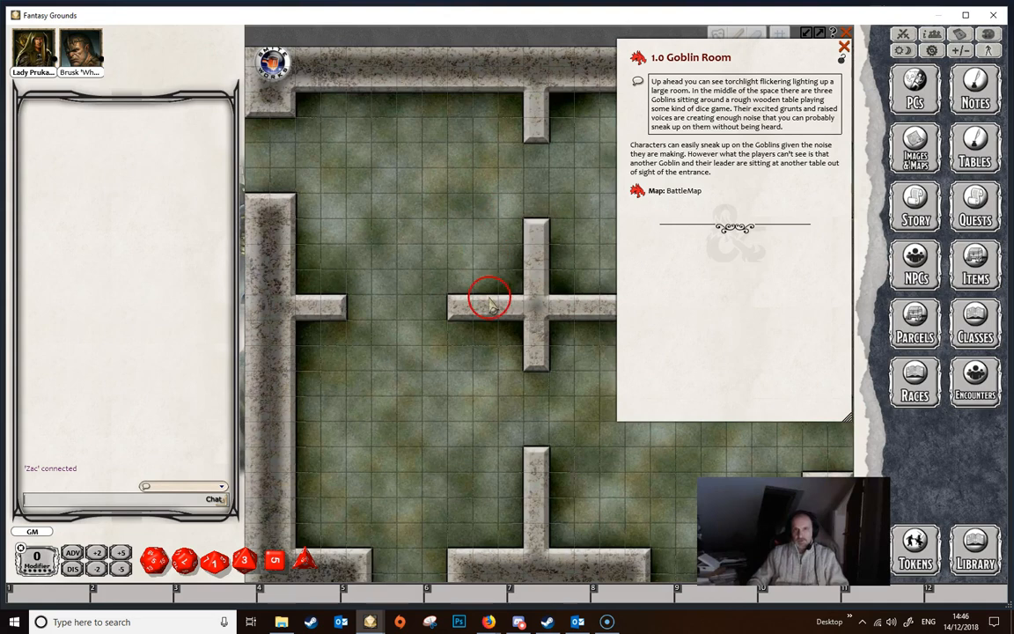
Create a new encounter in the campaign's encounter list
{"action": "left_click", "coordinate": [977, 396]}
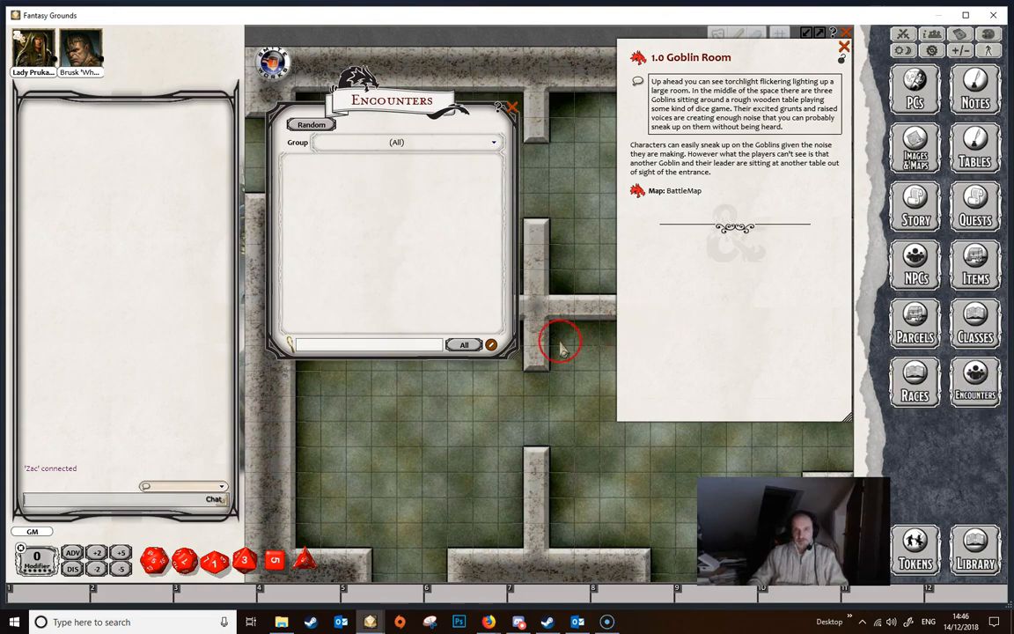
{"action": "left_click", "coordinate": [490, 346]}
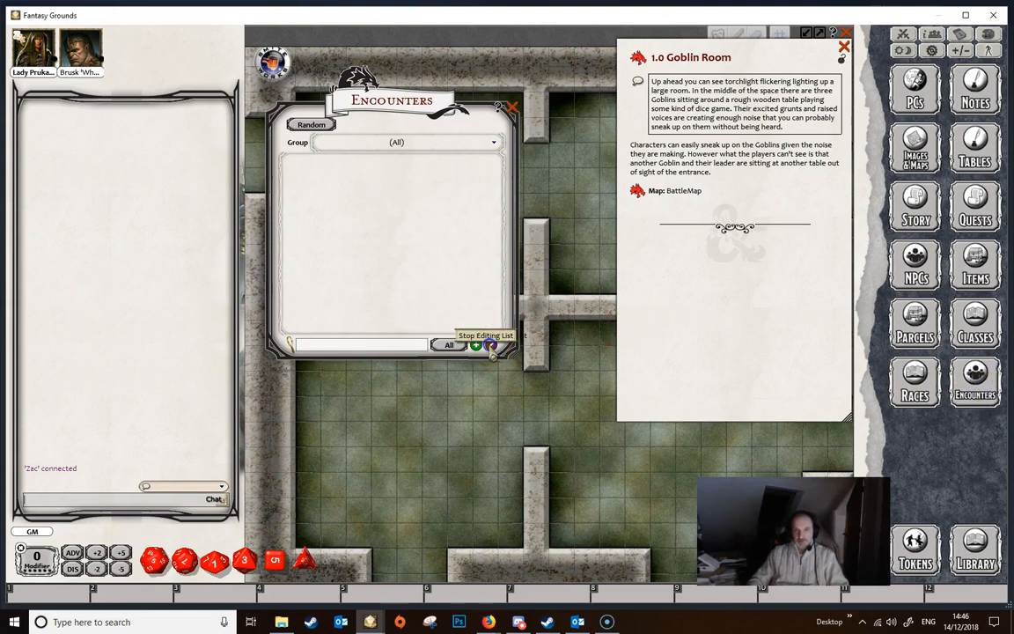
{"action": "left_click", "coordinate": [478, 345]}
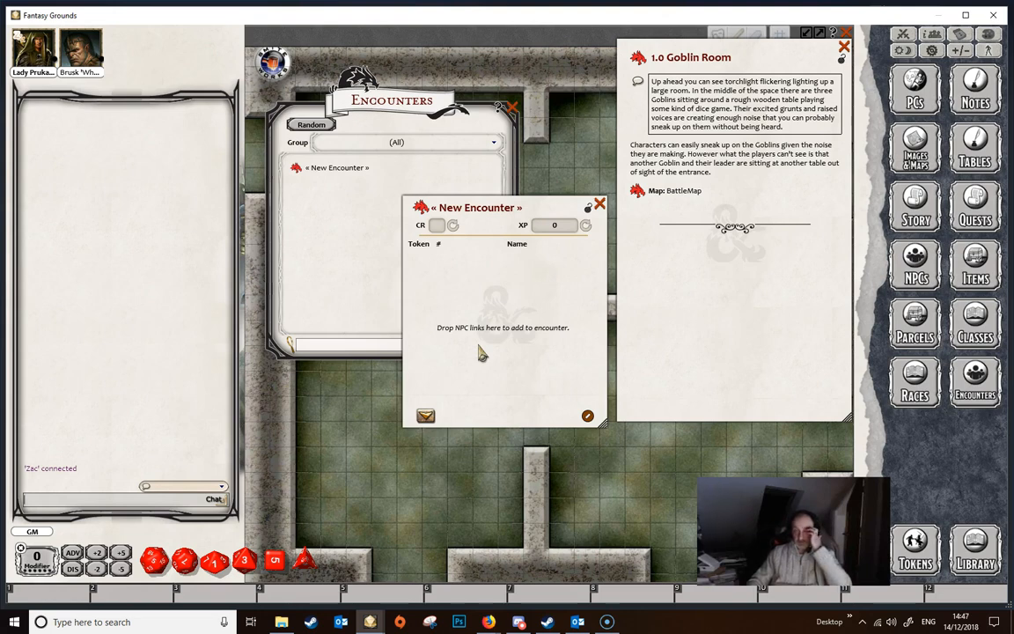
{"action": "left_click", "coordinate": [508, 286]}
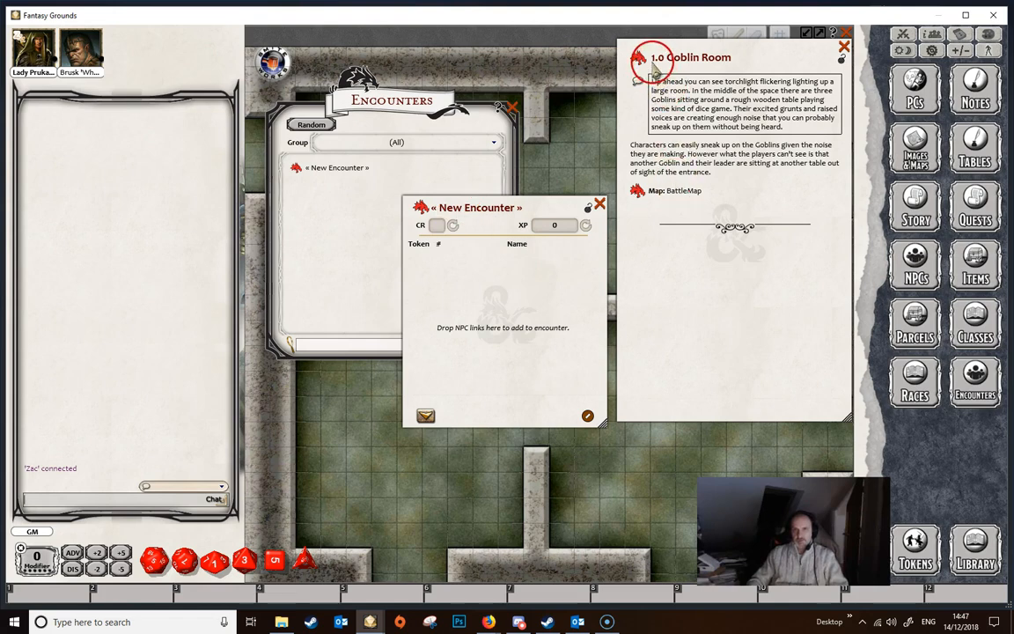
Name the new encounter 1.0 Goblin Room by copying the title of the story entry
{"action": "left_click_drag", "start_coordinate": [651, 57], "coordinate": [734, 58]}
{"action": "key", "text": "ctrl+c"}
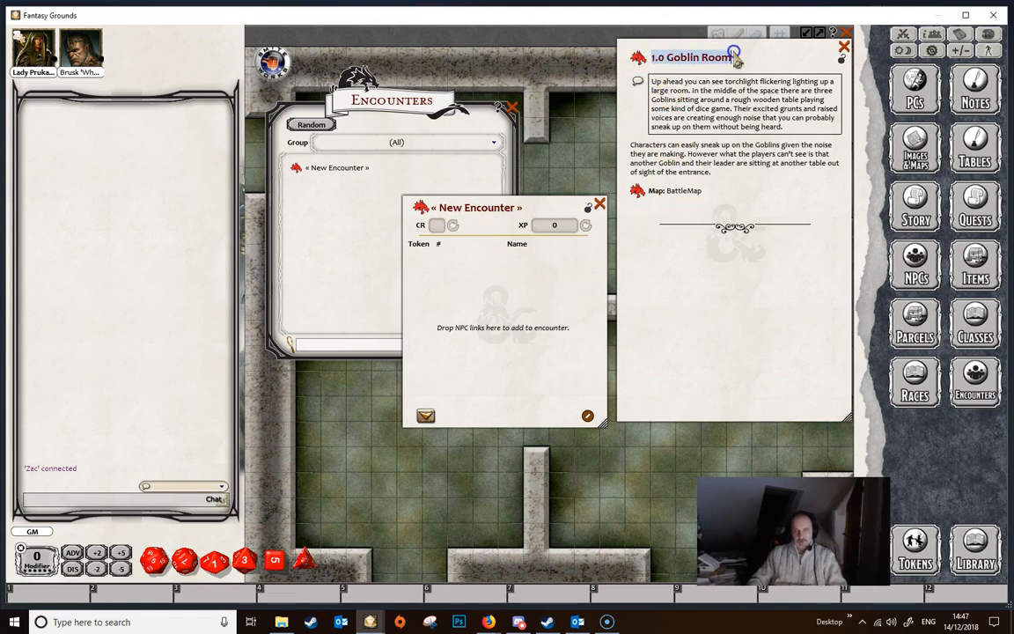
{"action": "left_click", "coordinate": [528, 206]}
{"action": "key", "text": "ctrl+v"}
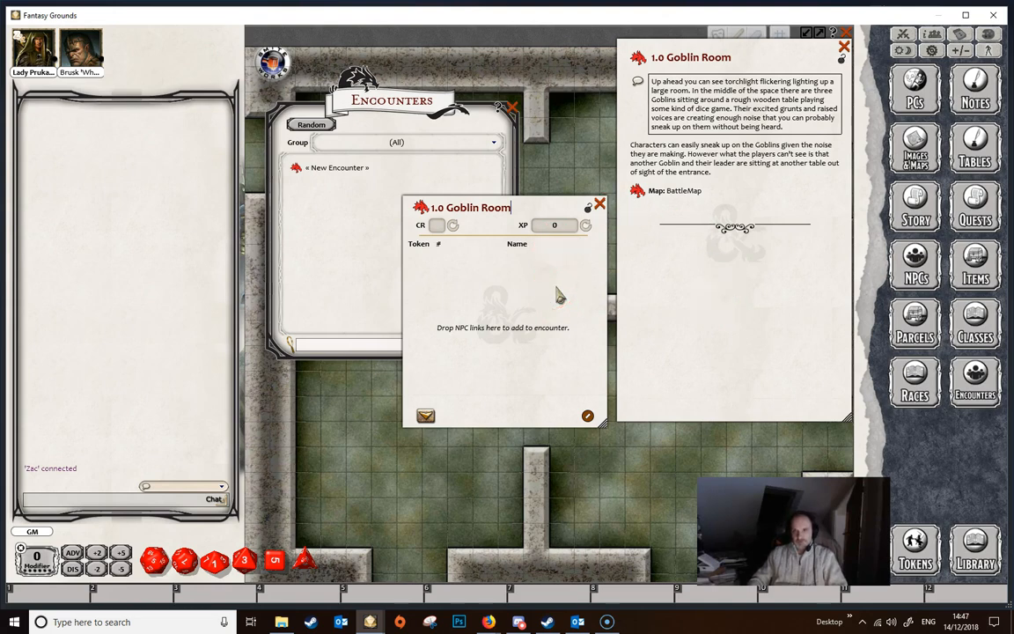
Add the Goblin from the D&D Monster Manual NPCs to the 1.0 Goblin Room encounter
{"action": "left_click", "coordinate": [916, 278]}
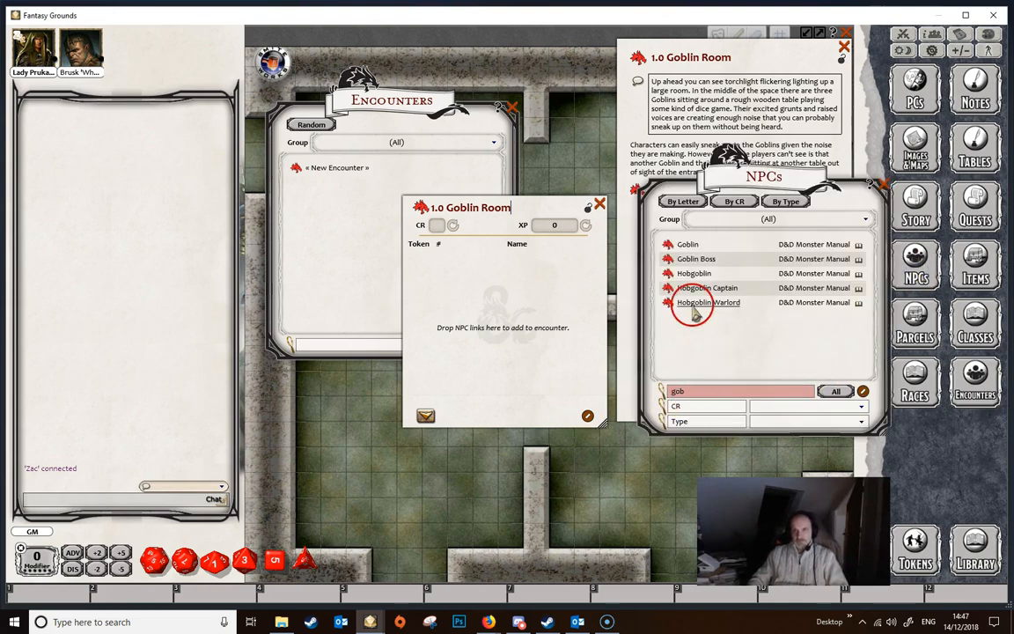
{"action": "left_click_drag", "start_coordinate": [669, 245], "coordinate": [510, 374]}
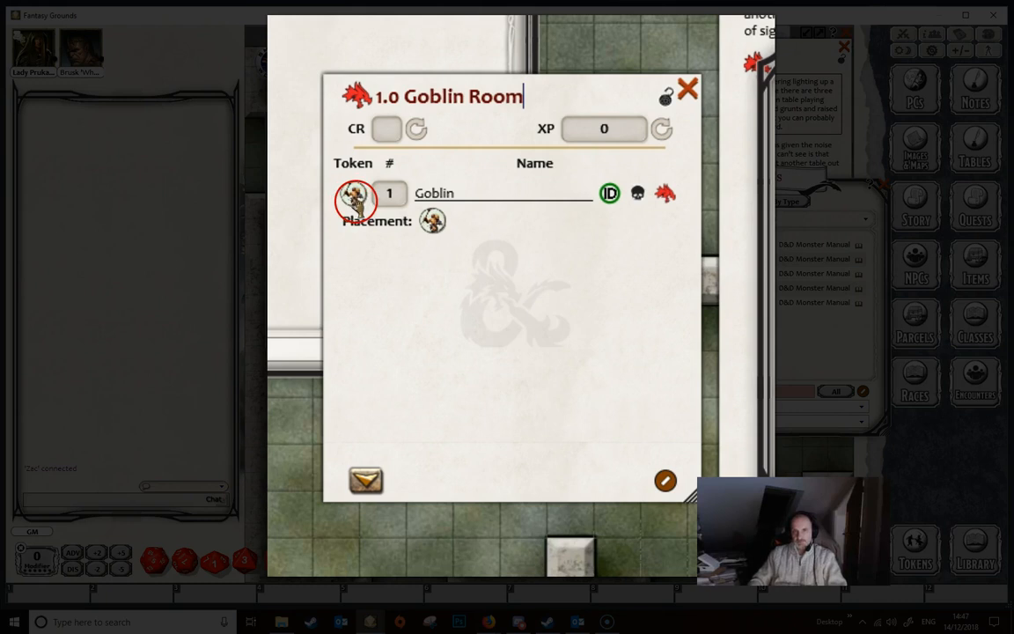
{"action": "left_click_drag", "start_coordinate": [356, 201], "coordinate": [432, 230]}
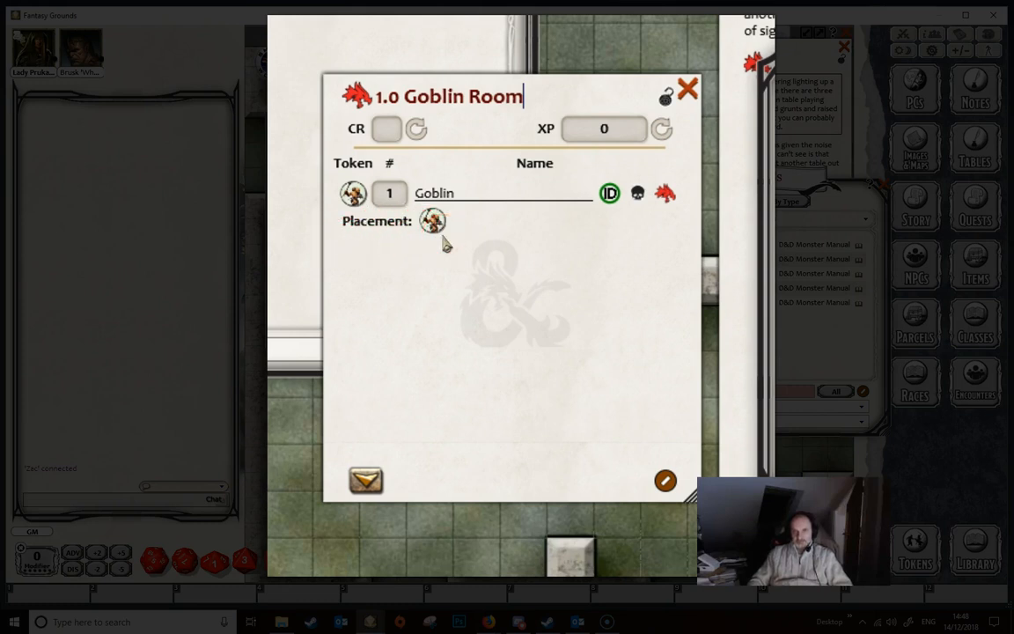
Mark the Goblin in the encounter as unidentified
{"action": "left_click", "coordinate": [609, 195]}
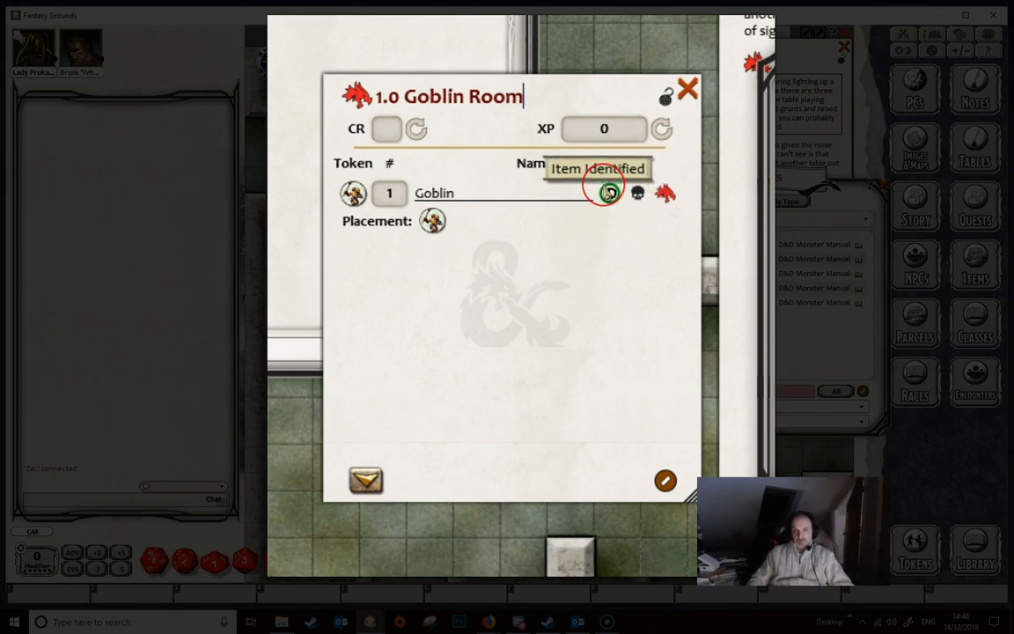
{"action": "left_click", "coordinate": [610, 195]}
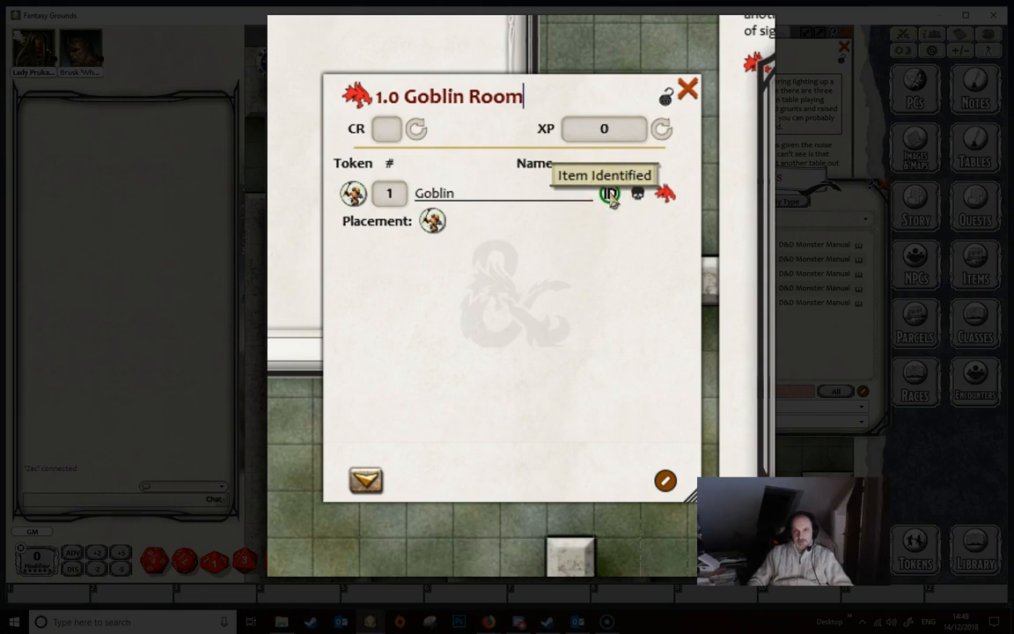
{"action": "left_click", "coordinate": [611, 196]}
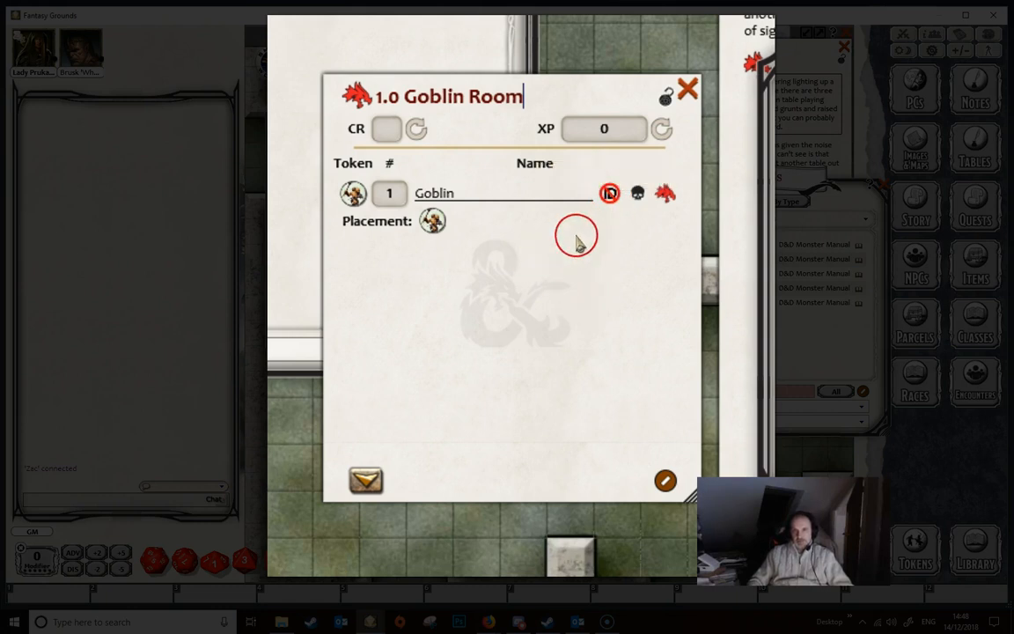
Cycle the Goblin's faction through the green, Neutral and Hostile states, each time returning it to the black Faction state
{"action": "left_click", "coordinate": [640, 200]}
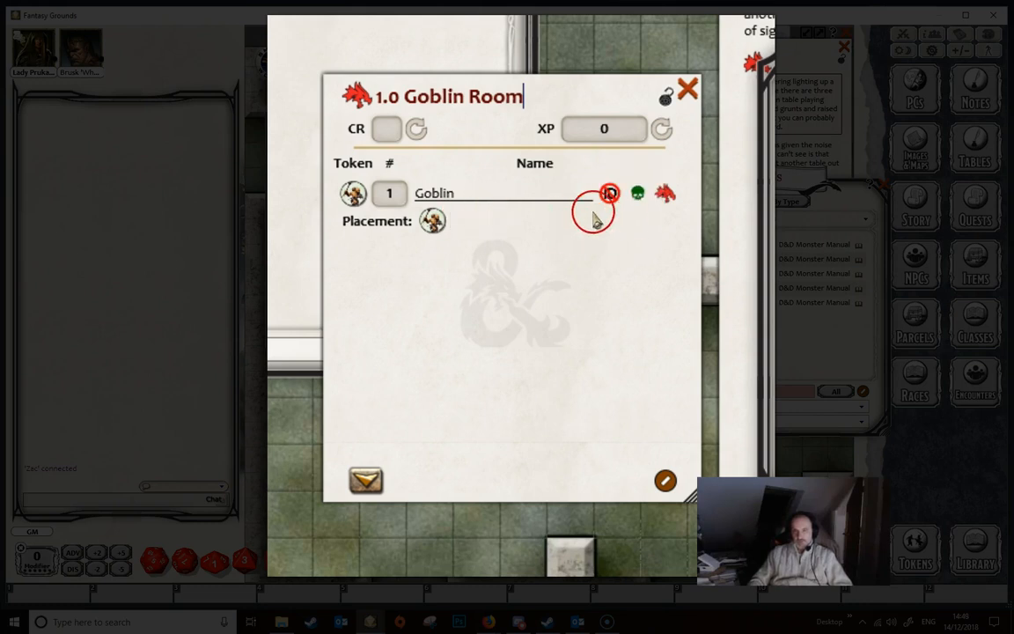
{"action": "left_click", "coordinate": [639, 195]}
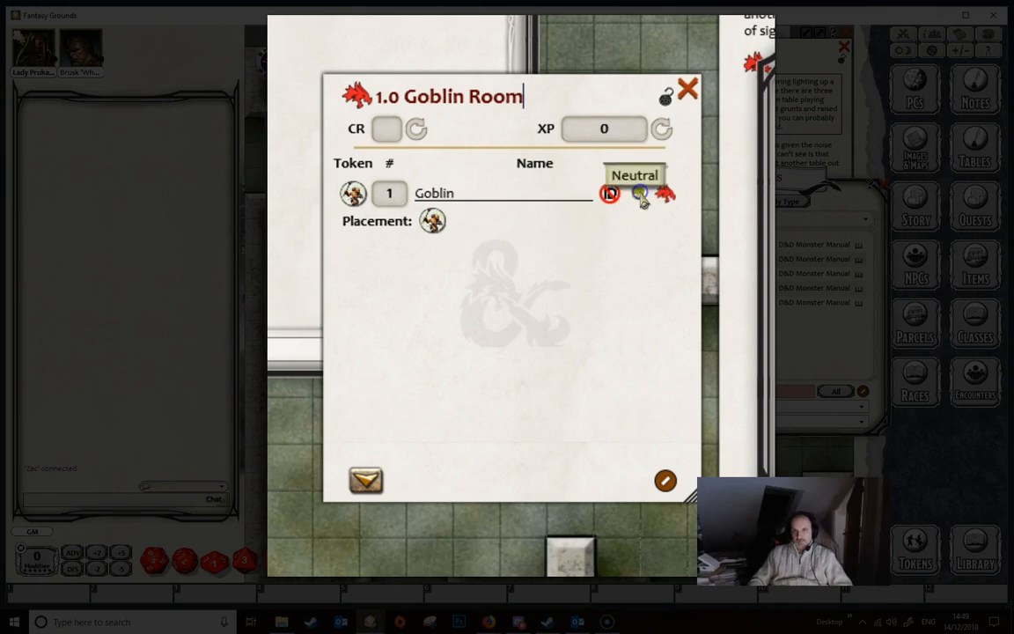
{"action": "left_click", "coordinate": [639, 194]}
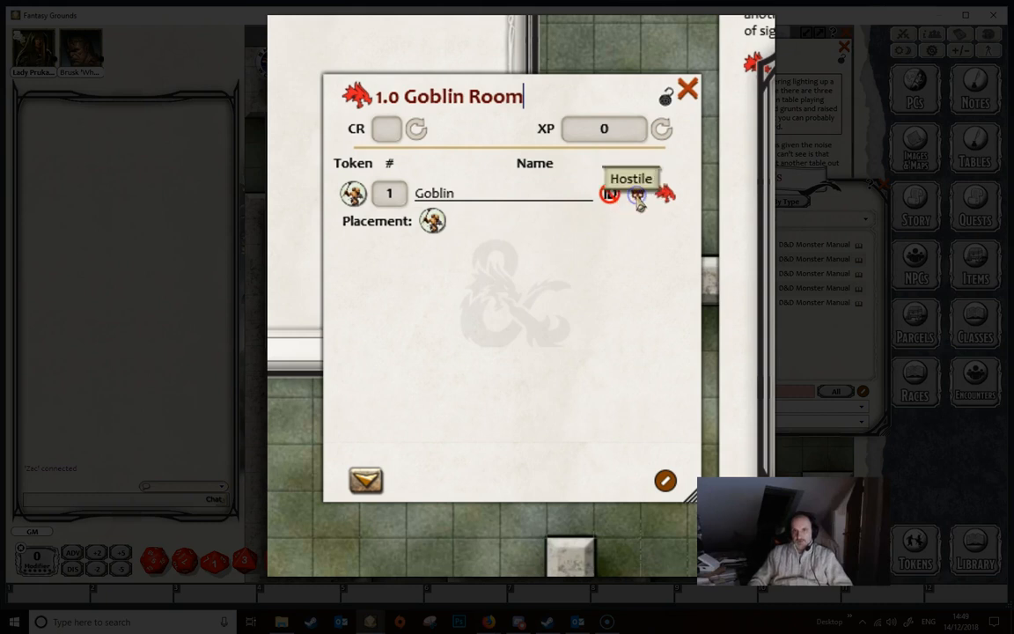
{"action": "left_click", "coordinate": [639, 194]}
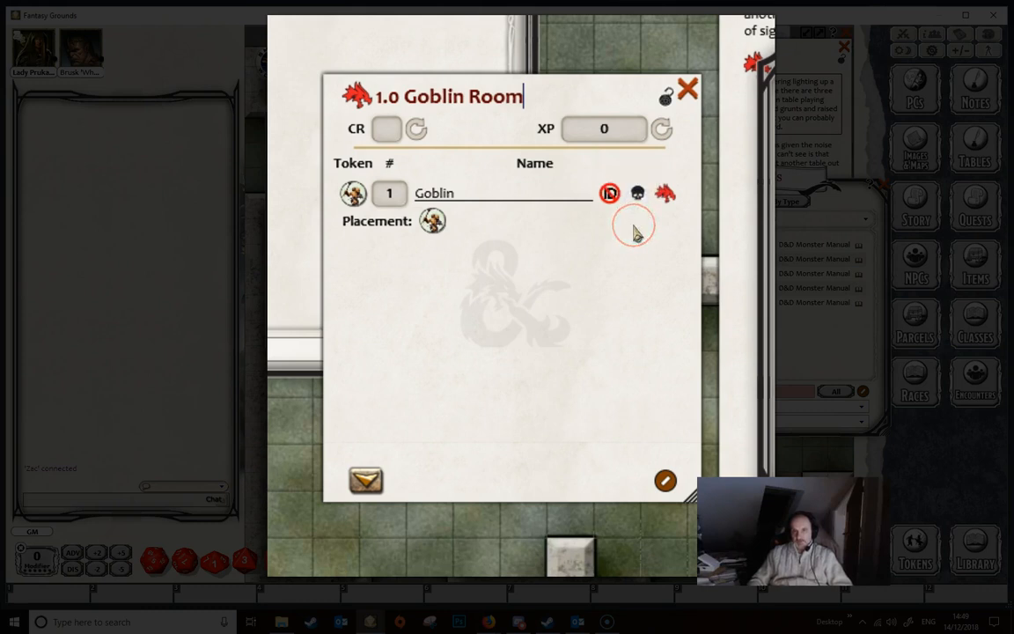
{"action": "left_click", "coordinate": [627, 202]}
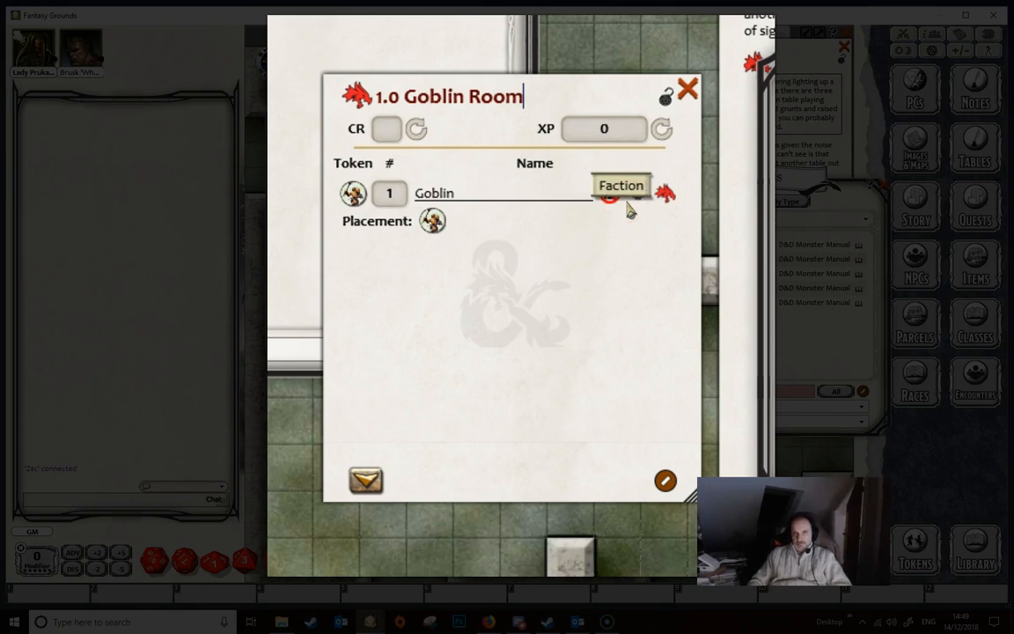
{"action": "left_click", "coordinate": [639, 211]}
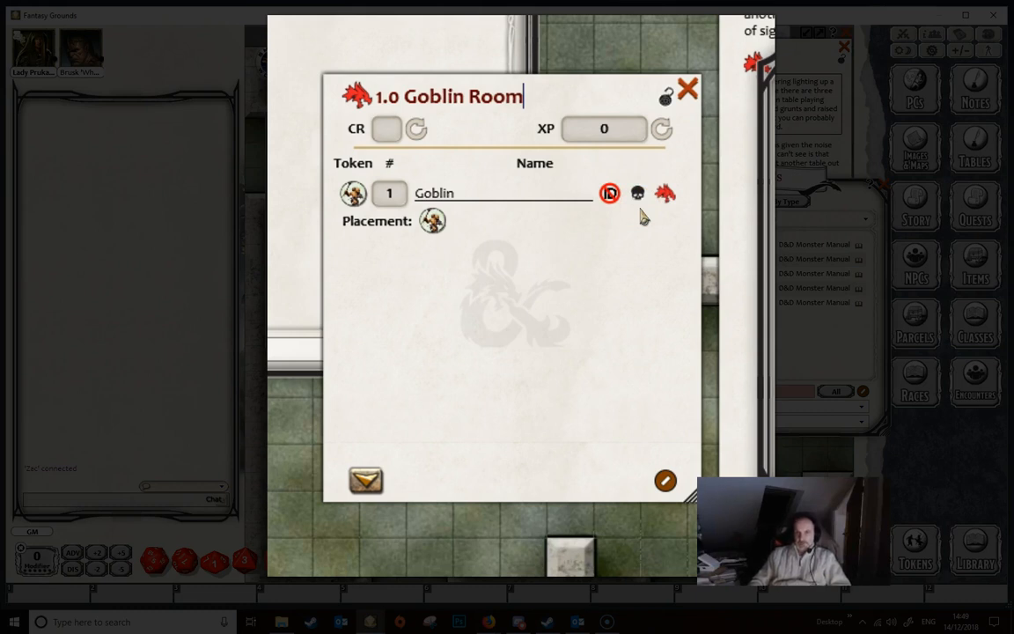
{"action": "left_click", "coordinate": [640, 195]}
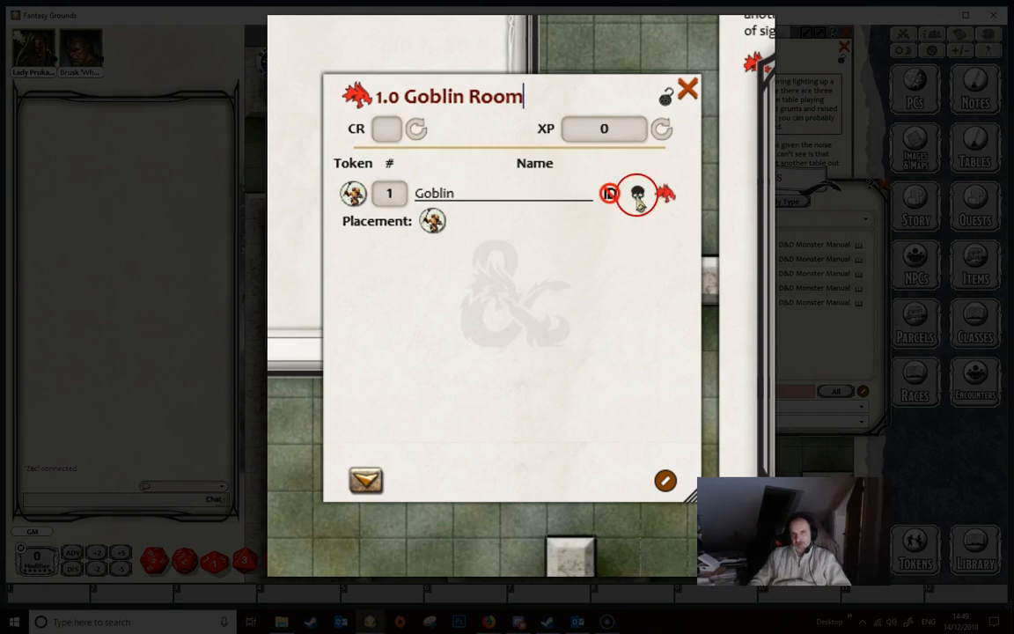
{"action": "left_click", "coordinate": [640, 198]}
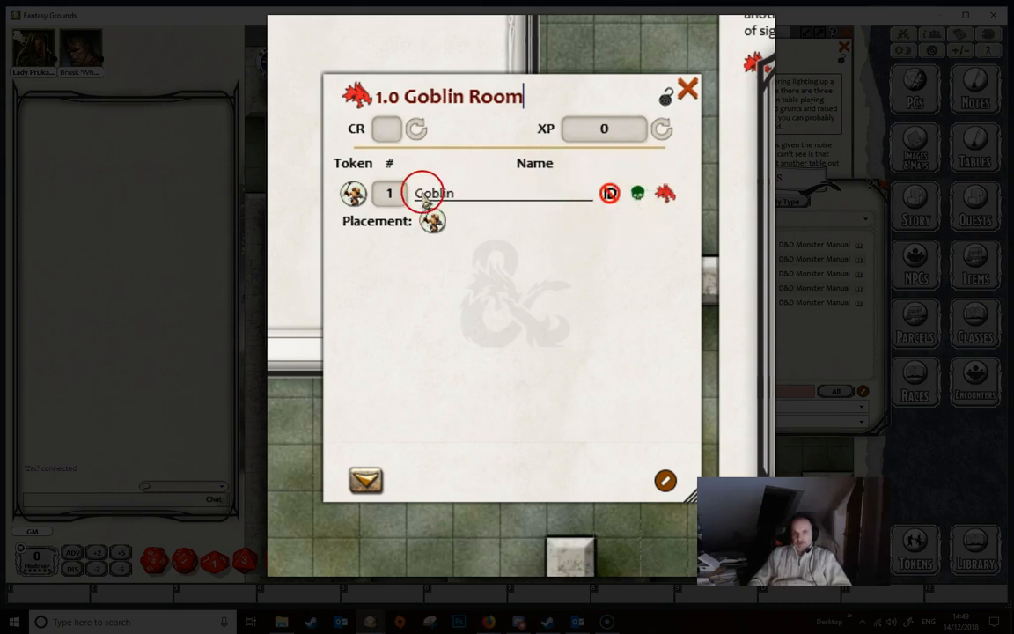
{"action": "left_click", "coordinate": [638, 194]}
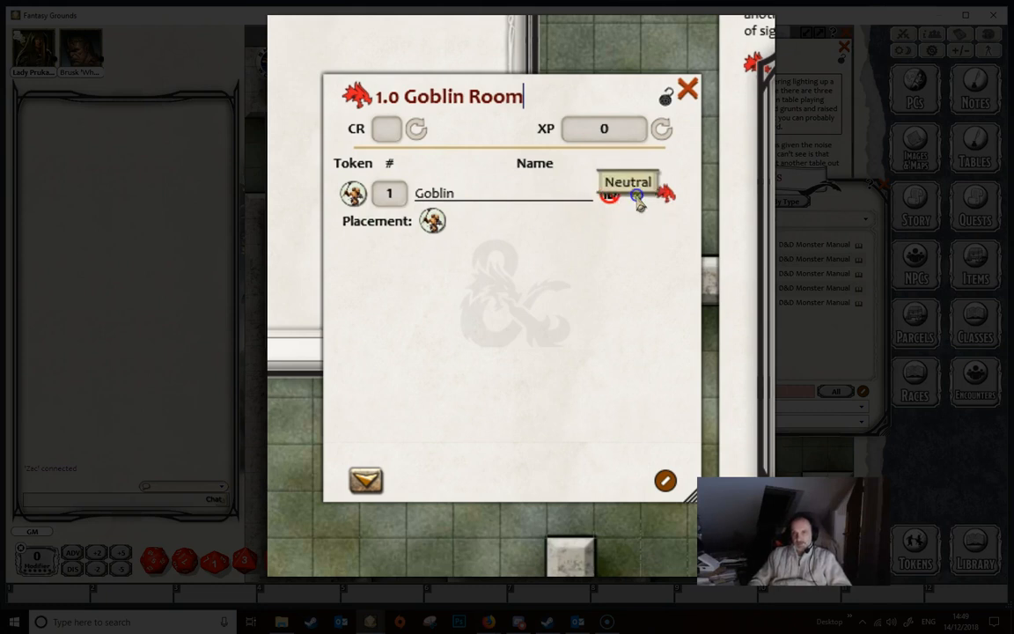
{"action": "left_click", "coordinate": [640, 198]}
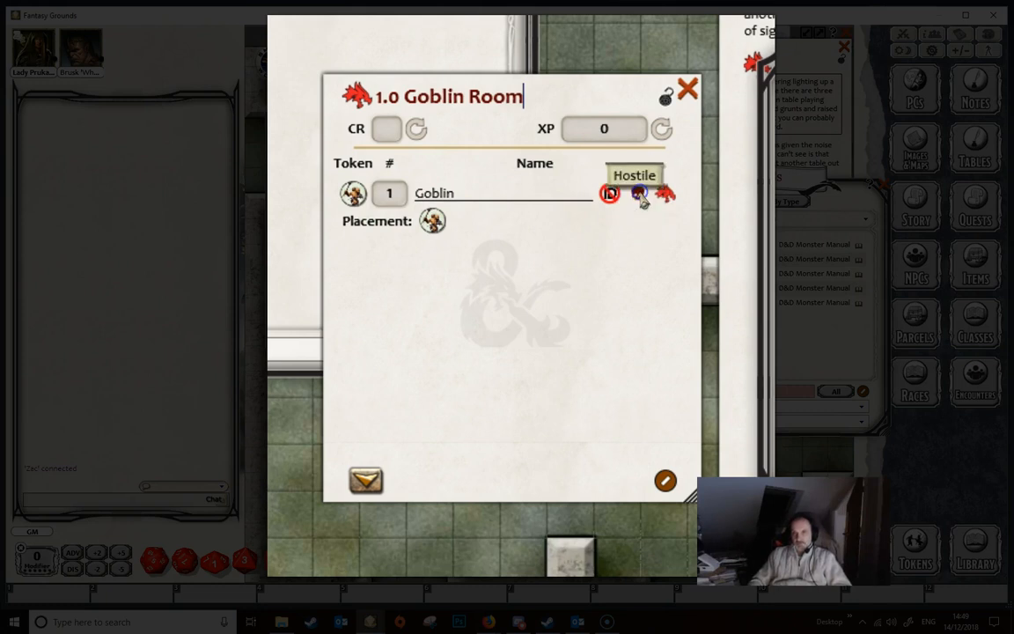
{"action": "left_click", "coordinate": [643, 209]}
{"action": "left_click", "coordinate": [642, 201]}
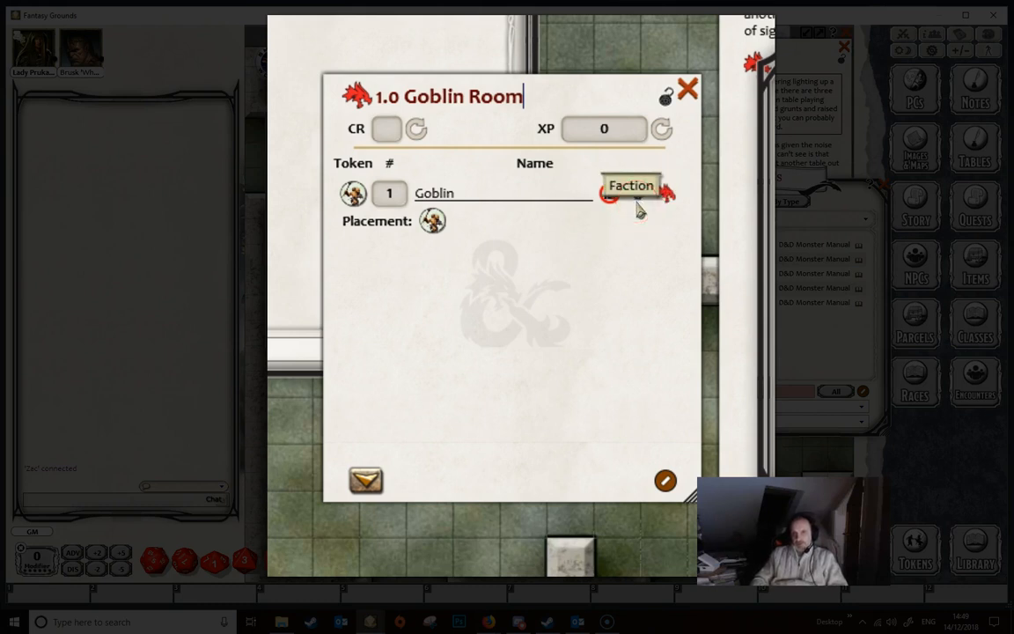
{"action": "left_click", "coordinate": [634, 230]}
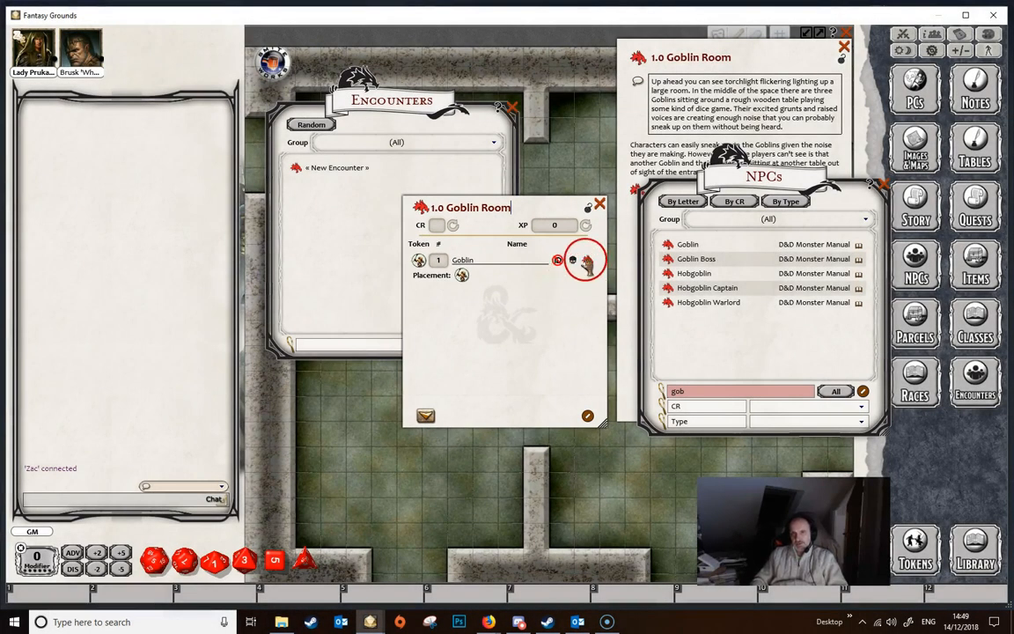
Examine the encounter Goblin's record: its statistics, traits and actions, its background description and its linked image
{"action": "left_click", "coordinate": [587, 262]}
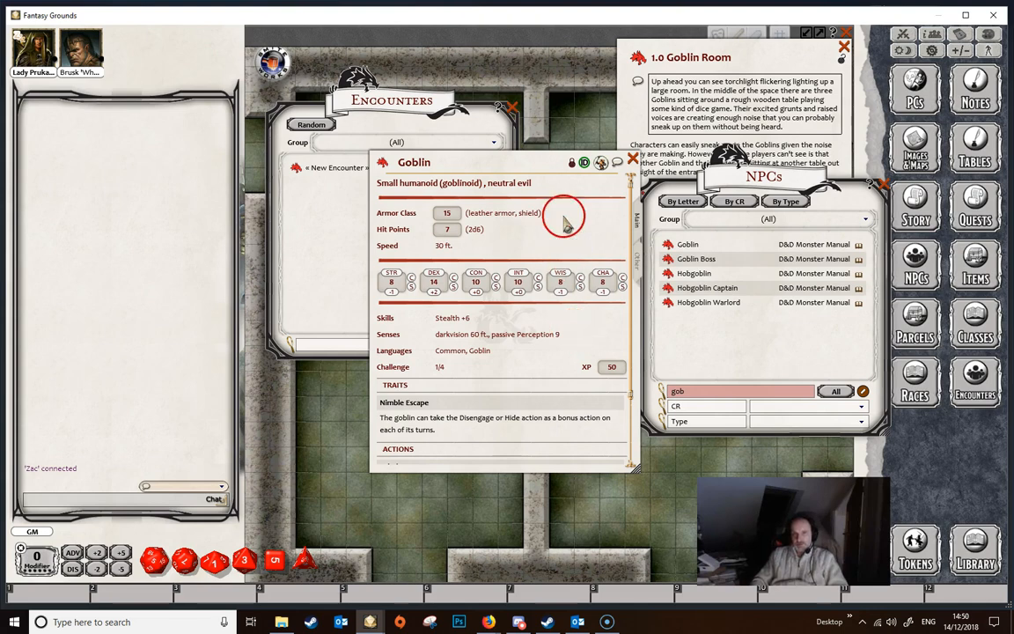
{"action": "scroll", "coordinate": [554, 220], "scroll_direction": "down", "scroll_amount": 2}
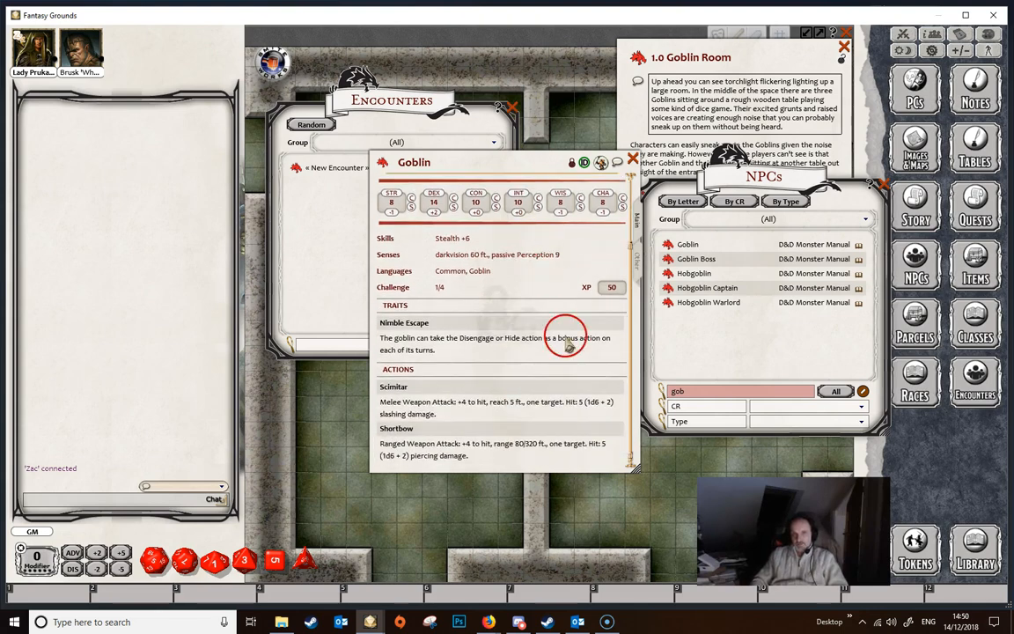
{"action": "scroll", "coordinate": [563, 332], "scroll_direction": "up", "scroll_amount": 2}
{"action": "scroll", "coordinate": [565, 334], "scroll_direction": "up", "scroll_amount": 1}
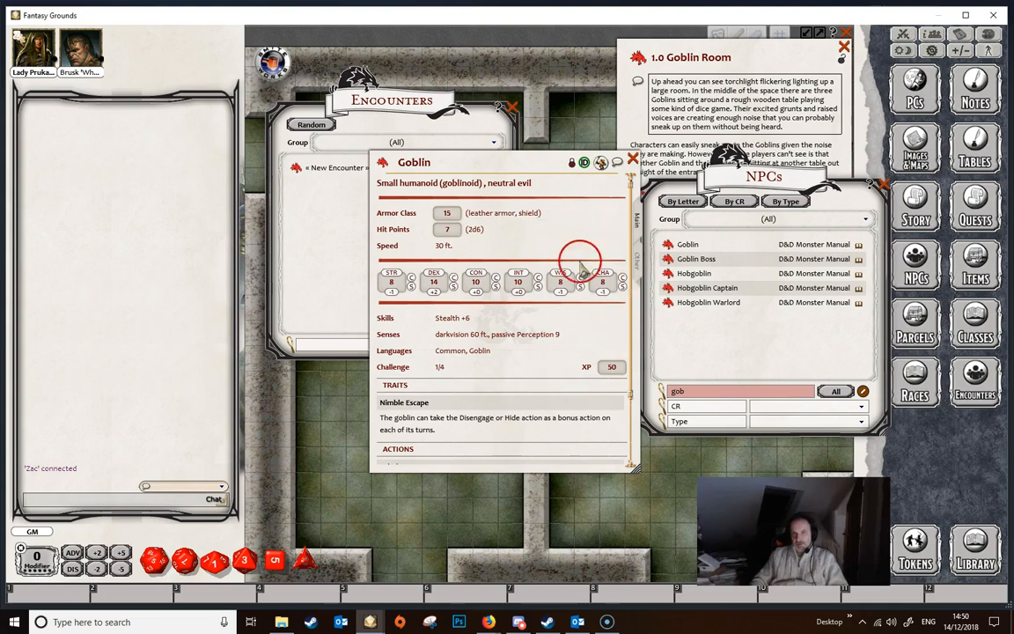
{"action": "scroll", "coordinate": [555, 417], "scroll_direction": "down", "scroll_amount": 1}
{"action": "left_click", "coordinate": [636, 258]}
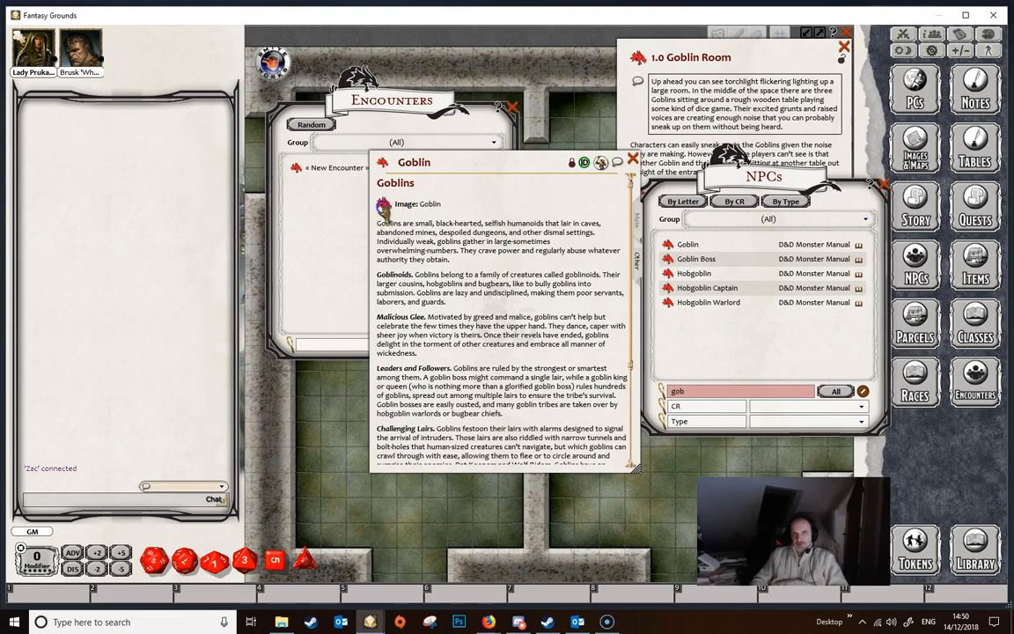
{"action": "left_click", "coordinate": [384, 204]}
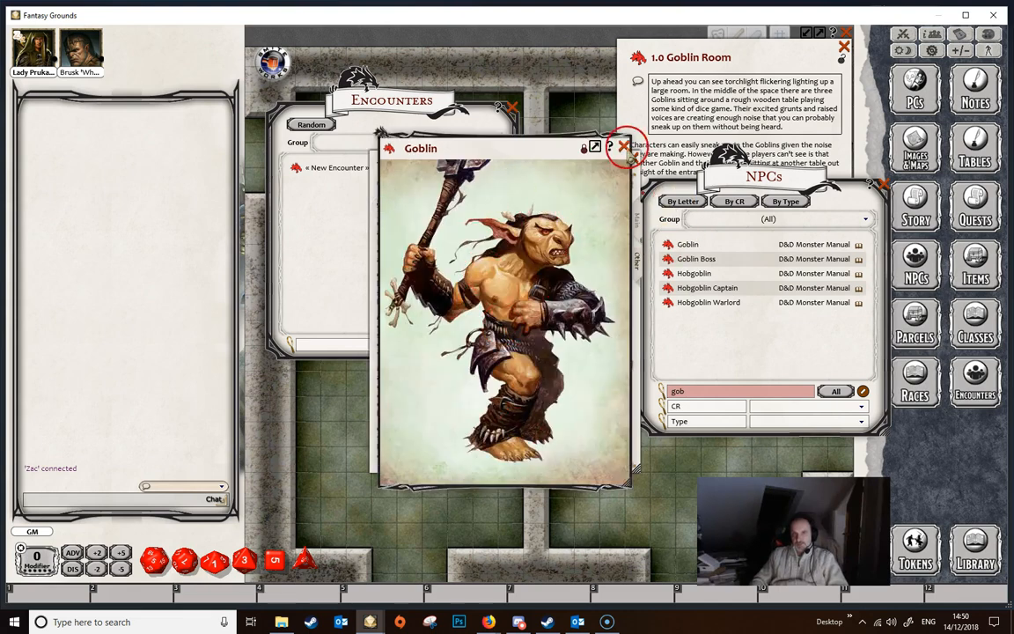
{"action": "left_click", "coordinate": [622, 146]}
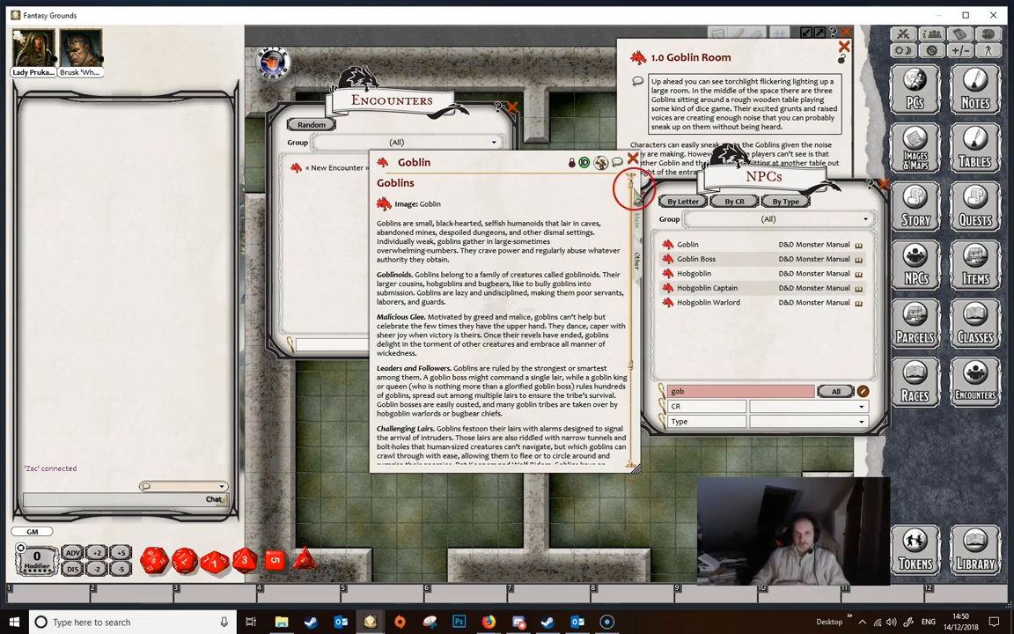
Close the Goblin record and set the number of Goblins in the 1.0 Goblin Room encounter to 5
{"action": "left_click", "coordinate": [632, 159]}
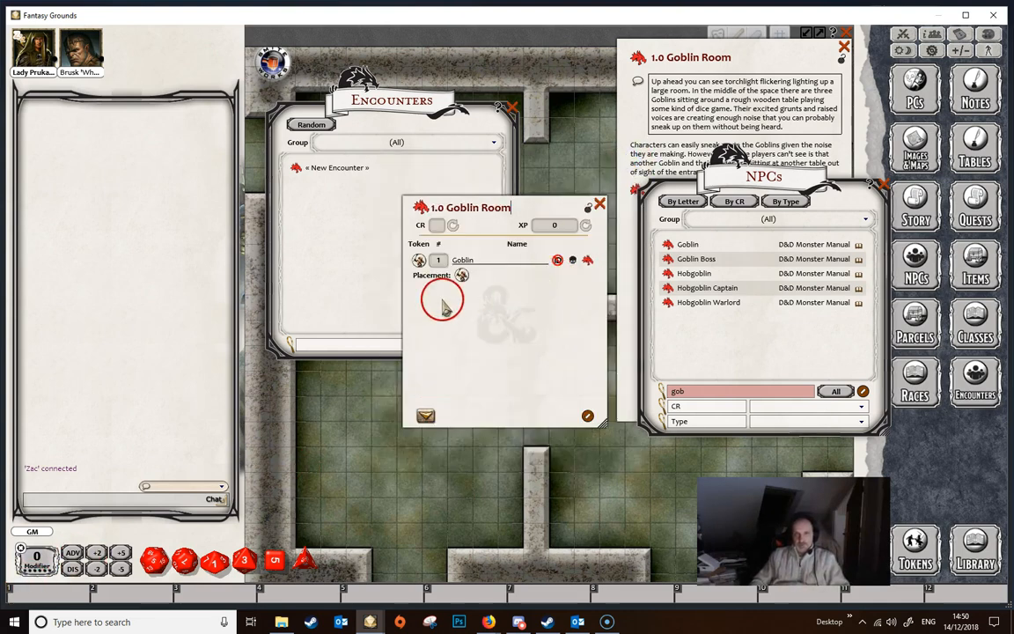
{"action": "left_click", "coordinate": [439, 263]}
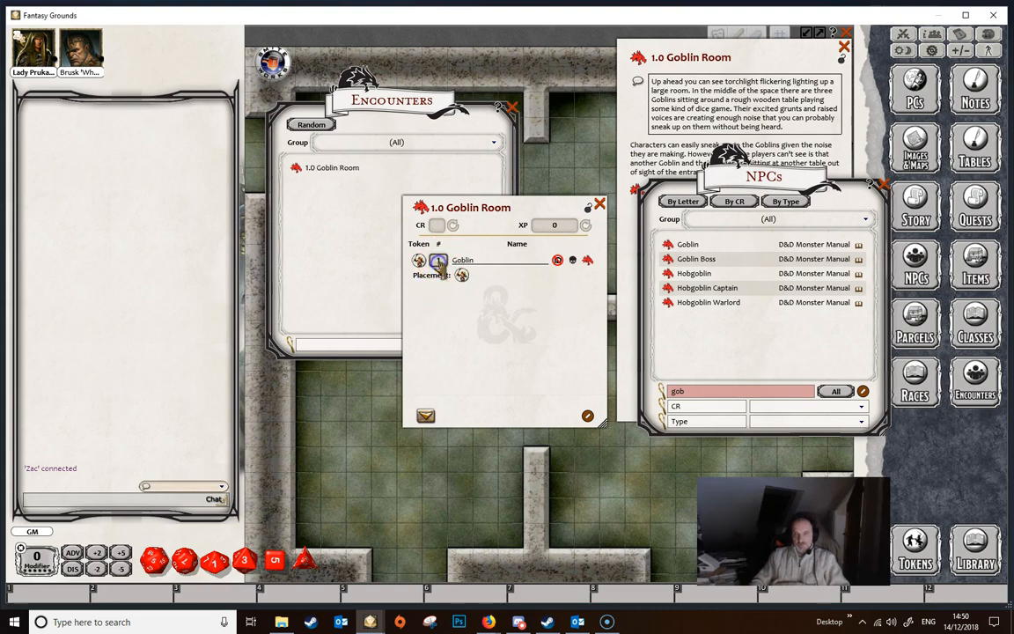
{"action": "type", "text": "5"}
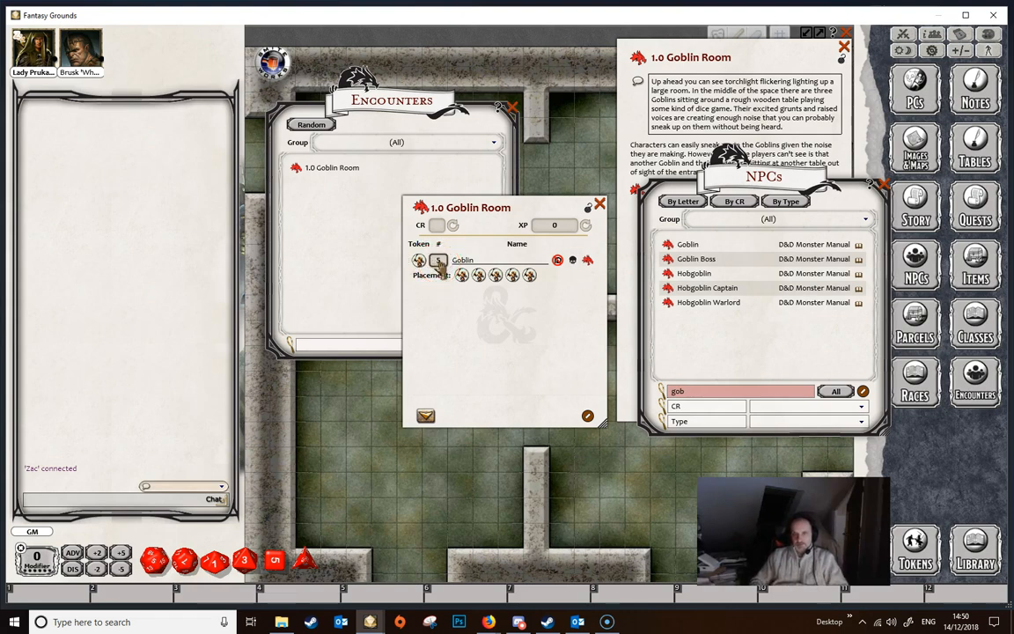
{"action": "left_click_drag", "start_coordinate": [419, 261], "coordinate": [525, 296]}
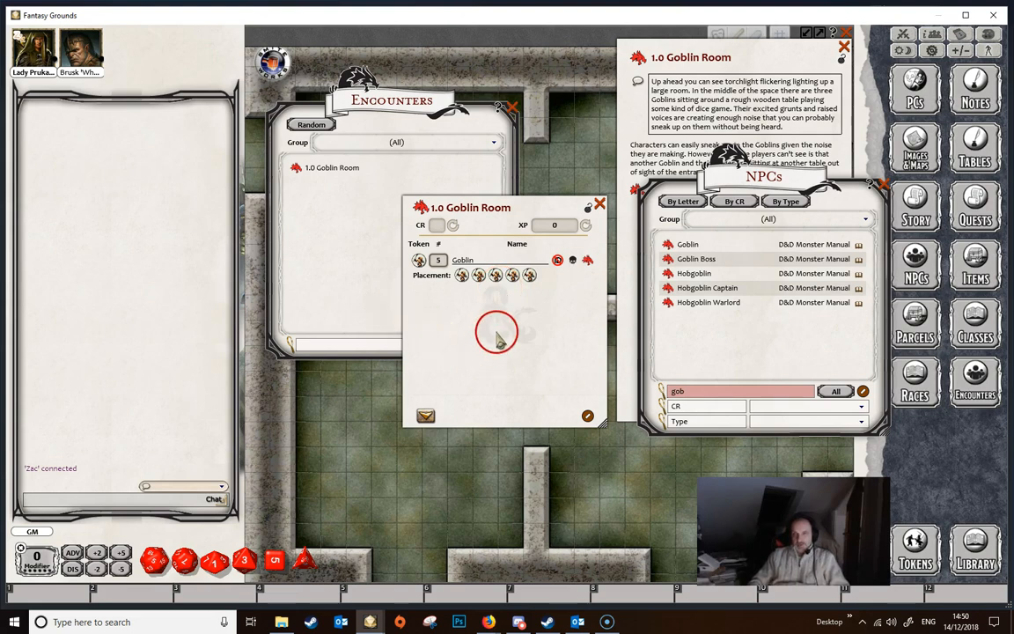
Add the Goblin Boss to the encounter as an unidentified creature and recalculate the encounter's CR and XP
{"action": "left_click_drag", "start_coordinate": [669, 266], "coordinate": [448, 304]}
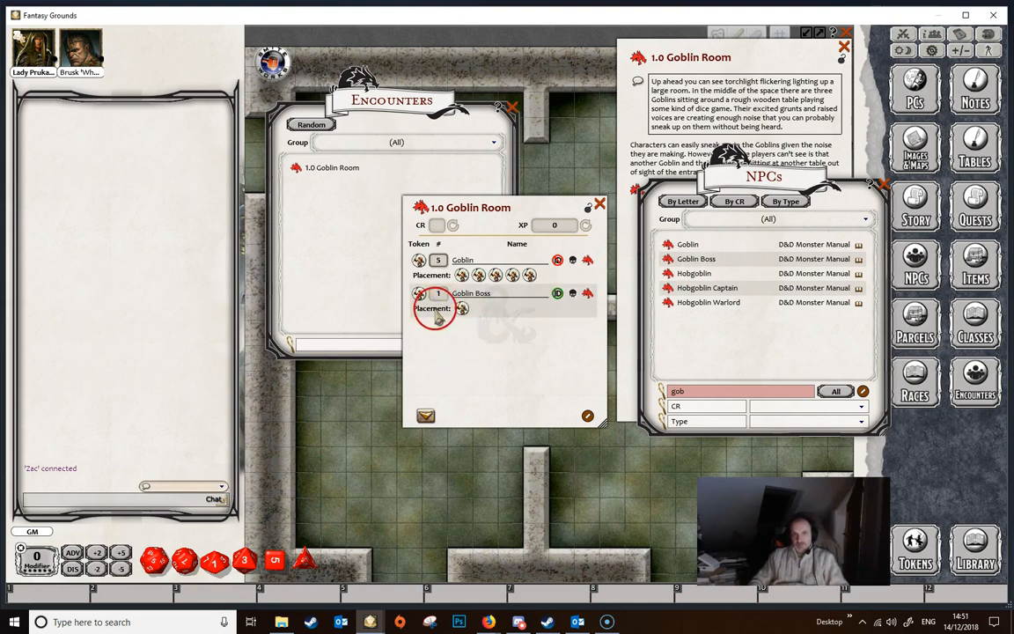
{"action": "left_click", "coordinate": [557, 293]}
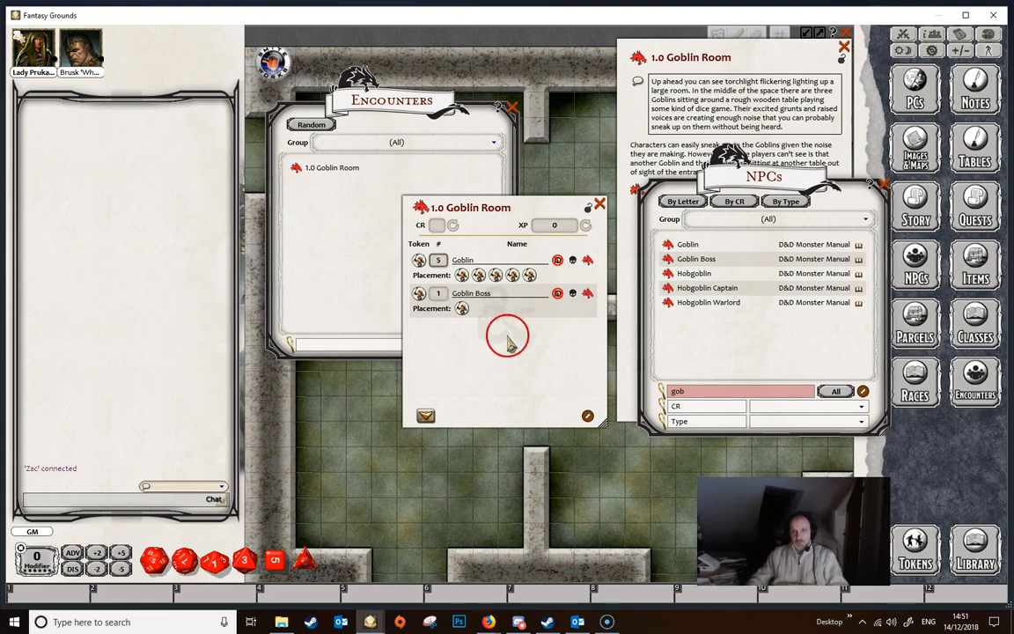
{"action": "left_click", "coordinate": [451, 227]}
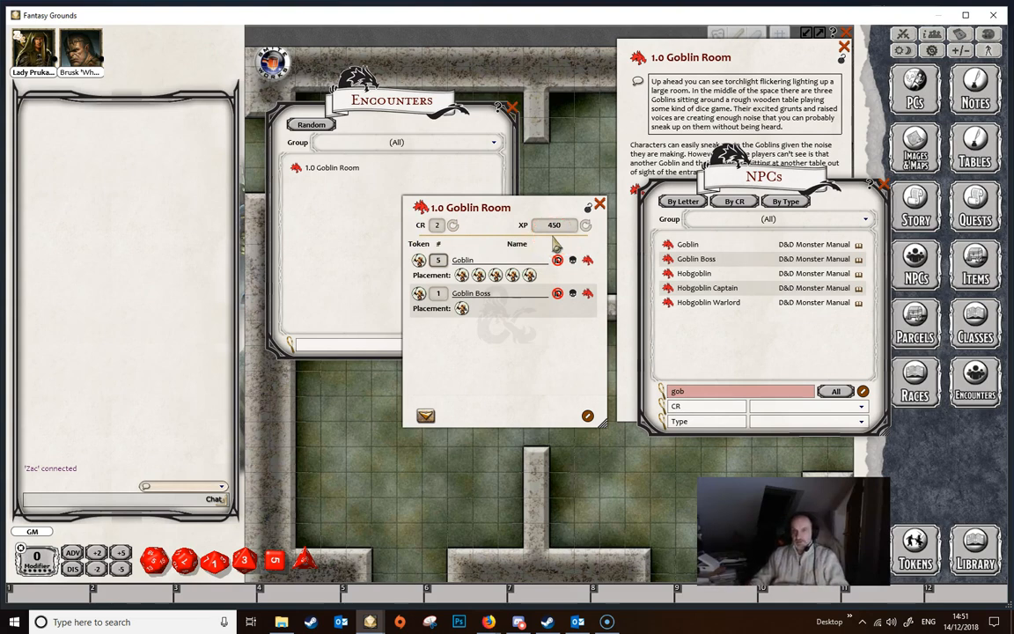
Link the encounter in the 1.0 Goblin Room story entry below the map link and label it "Encounter: Goblin Room", with "Encounter:" in bold
{"action": "left_click", "coordinate": [876, 184]}
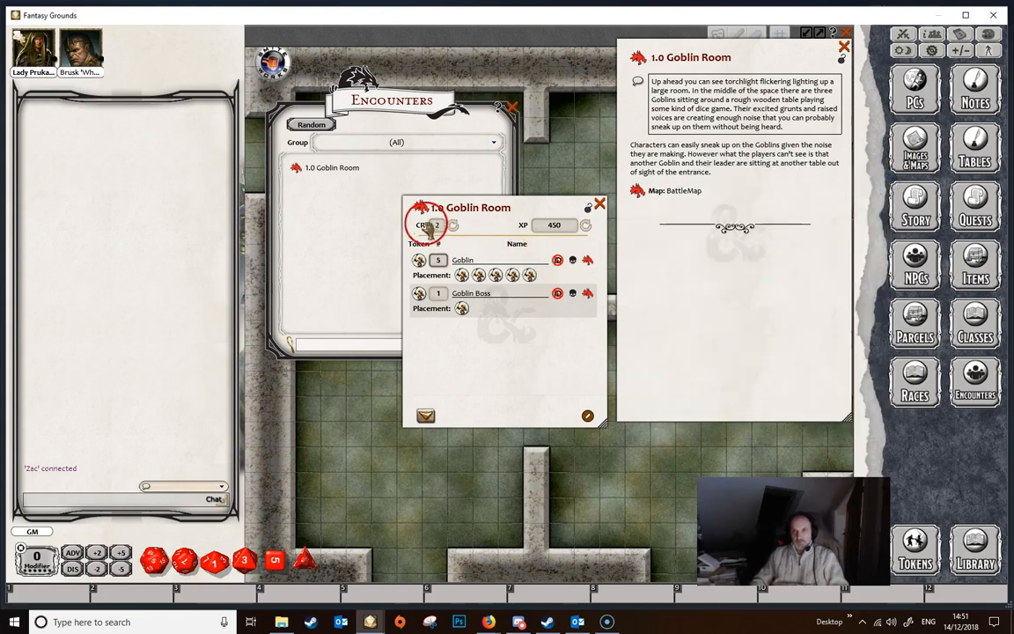
{"action": "left_click_drag", "start_coordinate": [424, 210], "coordinate": [595, 249]}
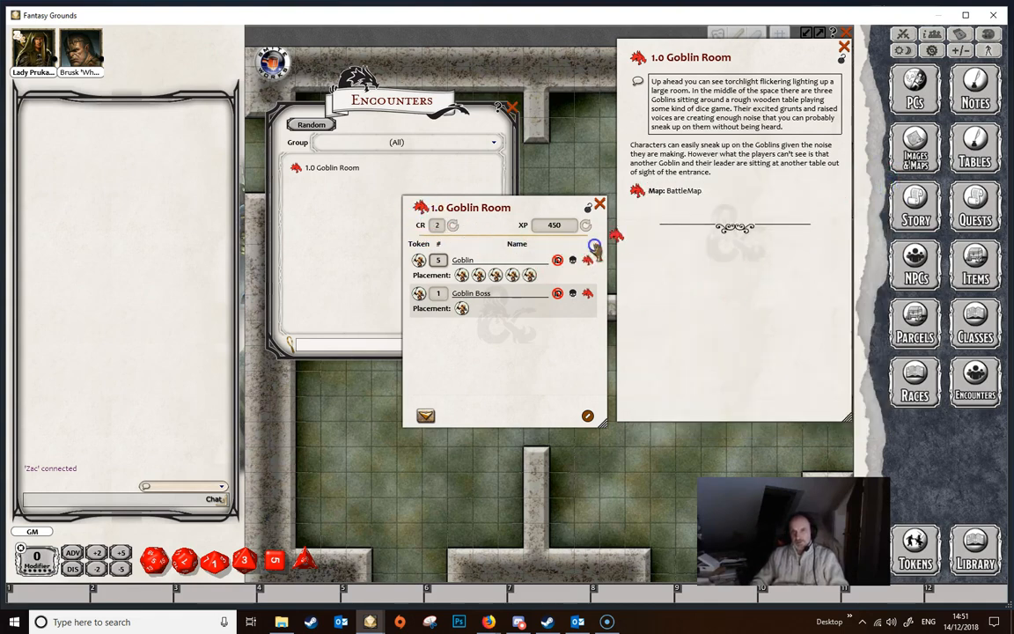
{"action": "left_click_drag", "start_coordinate": [637, 215], "coordinate": [641, 218]}
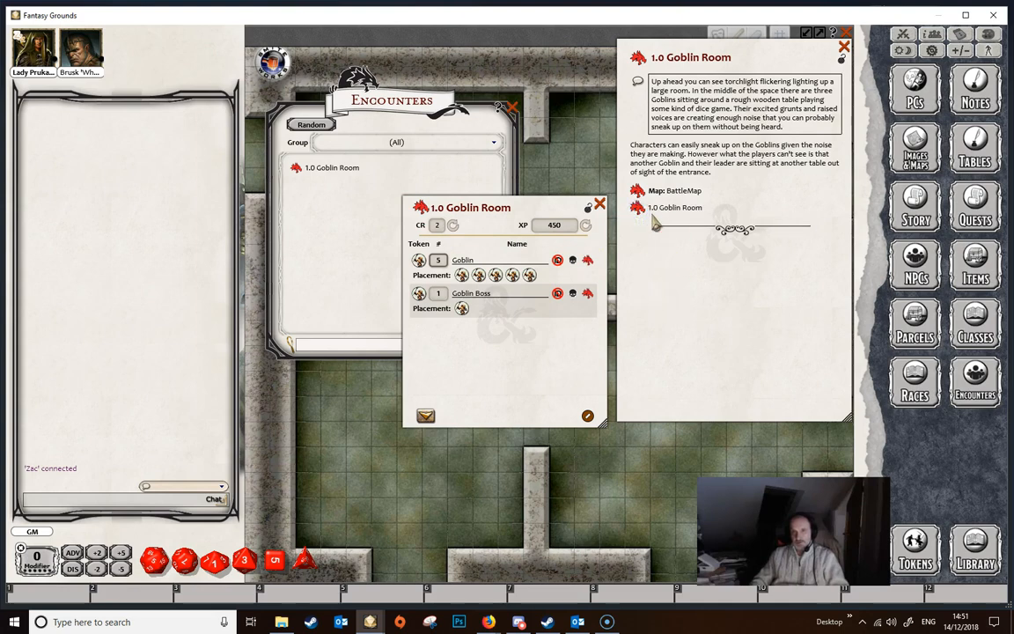
{"action": "left_click", "coordinate": [694, 380]}
{"action": "type", "text": "Encounter:"}
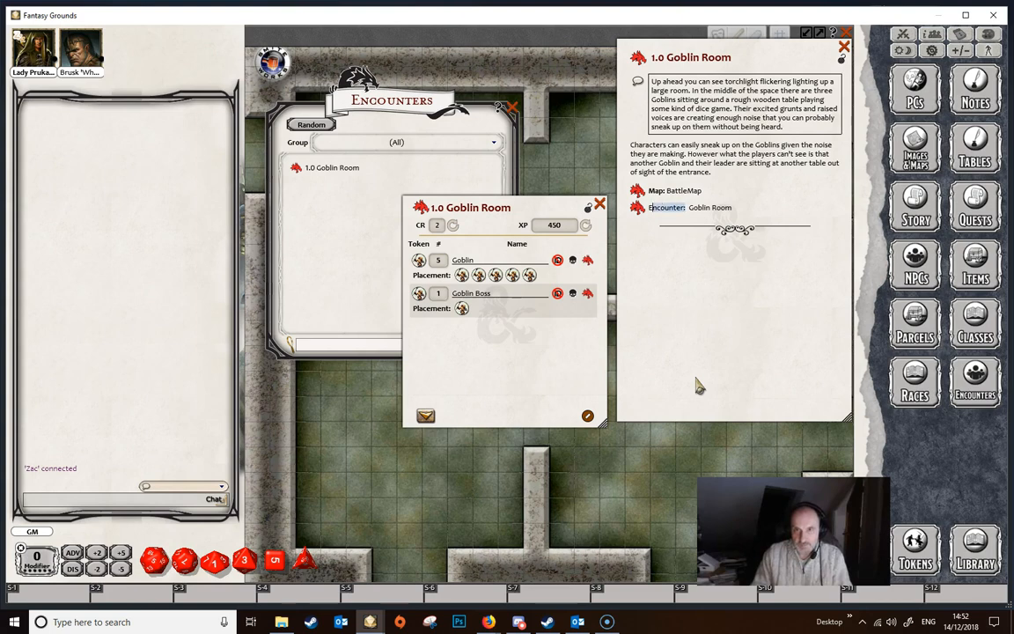
{"action": "left_click", "coordinate": [697, 374]}
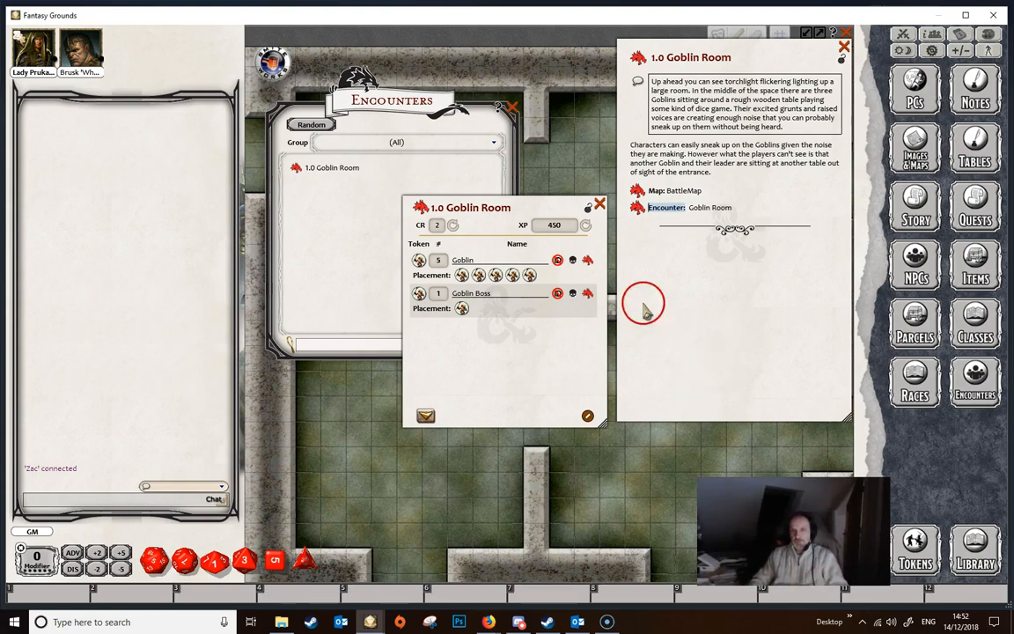
Reopen the 1.0 Goblin Room encounter from its story link and move its window over the story entry, clear of the battle map
{"action": "left_click", "coordinate": [599, 208]}
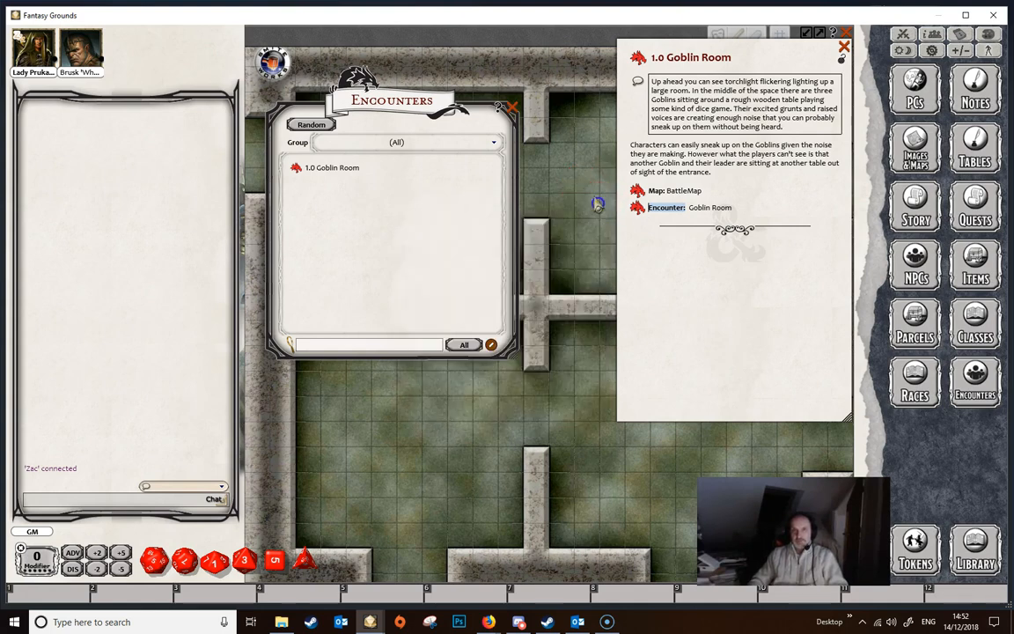
{"action": "left_click", "coordinate": [512, 107]}
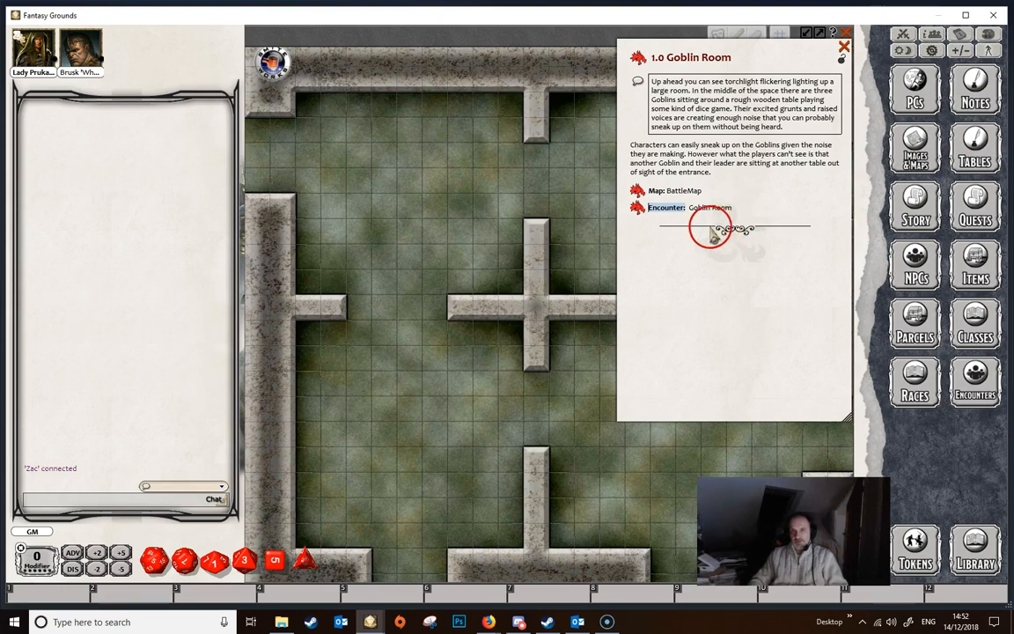
{"action": "left_click", "coordinate": [637, 209]}
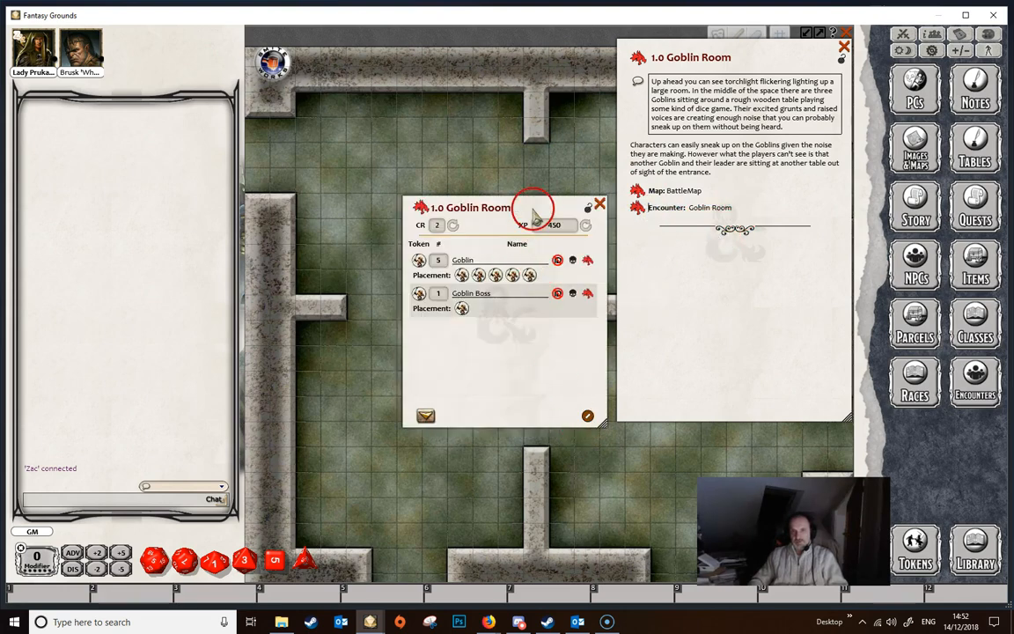
{"action": "left_click_drag", "start_coordinate": [532, 202], "coordinate": [753, 252]}
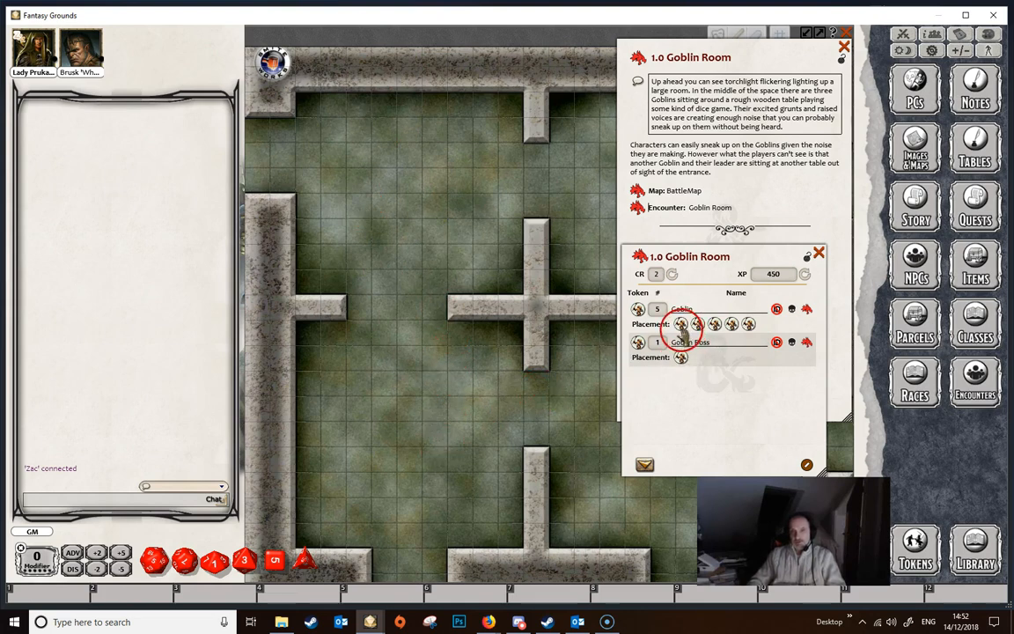
Place three Goblins in a triangle in the upper room of the map, and two Goblins with the Goblin Boss in the corner by the walls
{"action": "left_click_drag", "start_coordinate": [680, 323], "coordinate": [385, 208]}
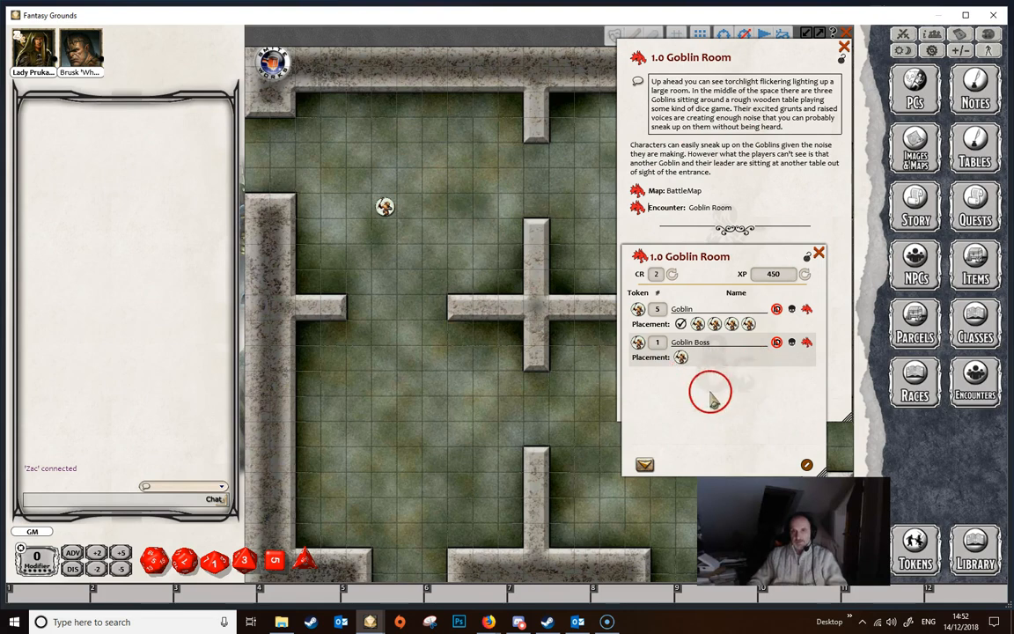
{"action": "left_click_drag", "start_coordinate": [700, 349], "coordinate": [410, 180]}
{"action": "left_click_drag", "start_coordinate": [713, 323], "coordinate": [436, 211]}
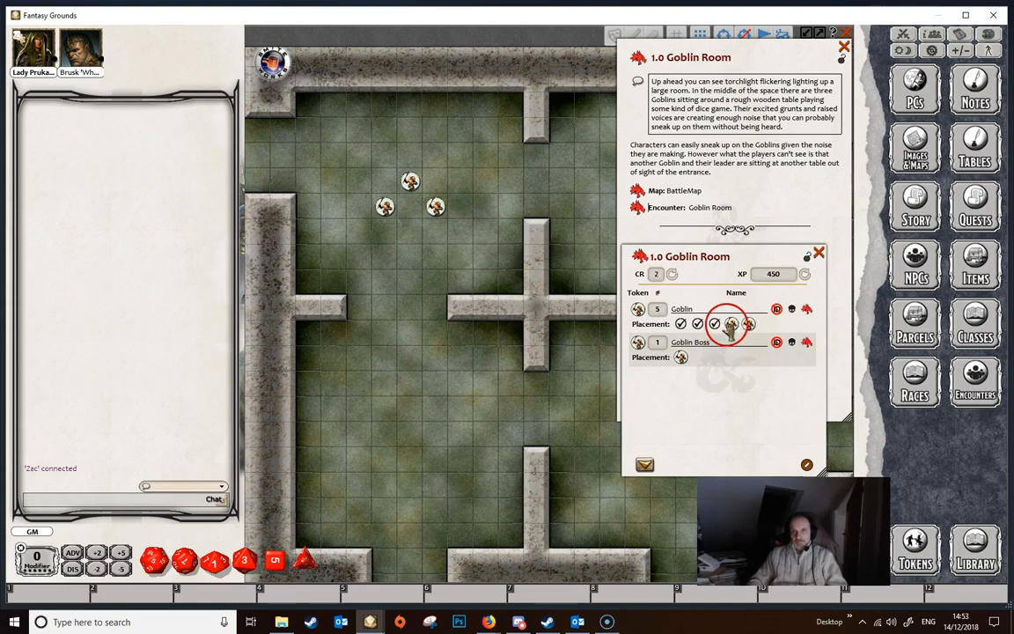
{"action": "left_click_drag", "start_coordinate": [732, 328], "coordinate": [486, 282]}
{"action": "left_click_drag", "start_coordinate": [748, 323], "coordinate": [512, 256]}
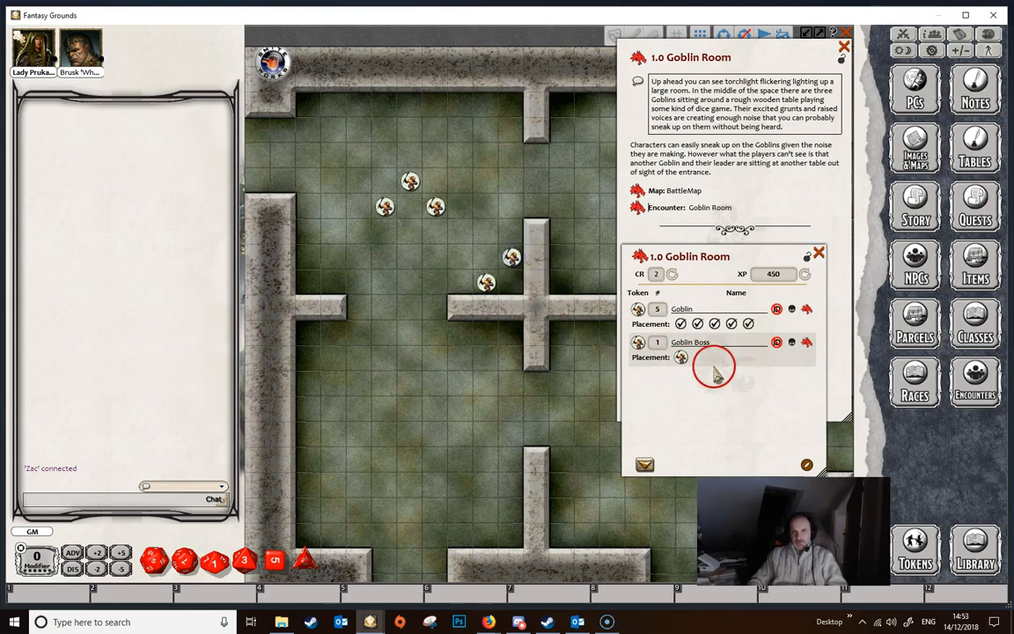
{"action": "left_click_drag", "start_coordinate": [680, 357], "coordinate": [512, 283]}
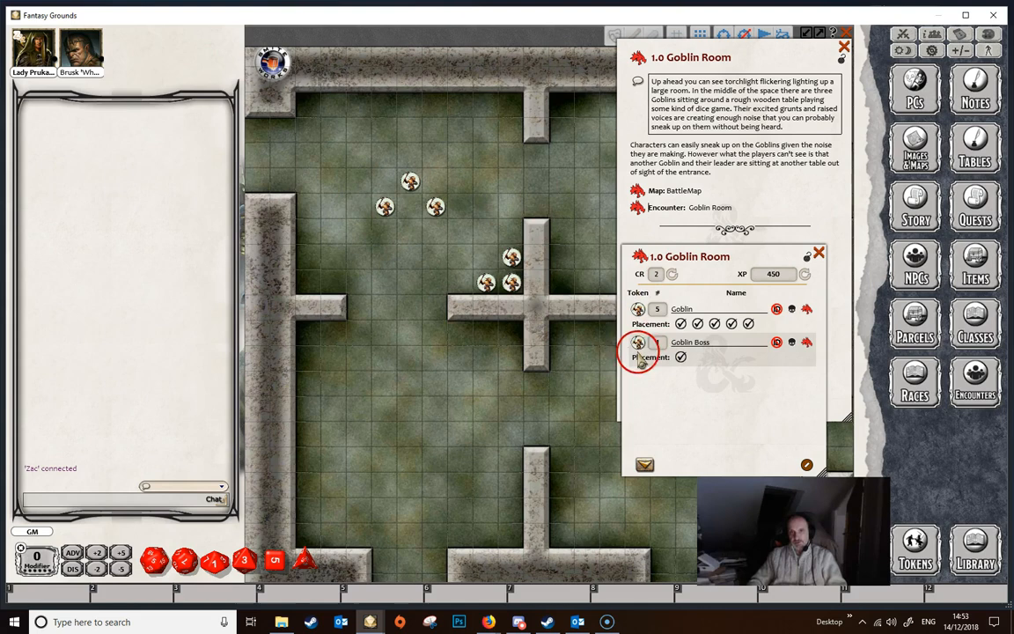
Replace the encounter tokens of the Goblin Boss and the Goblin with two different goblin tokens found by searching for "gob"
{"action": "left_click", "coordinate": [917, 556]}
{"action": "left_click_drag", "start_coordinate": [629, 218], "coordinate": [324, 247]}
{"action": "left_click", "coordinate": [316, 266]}
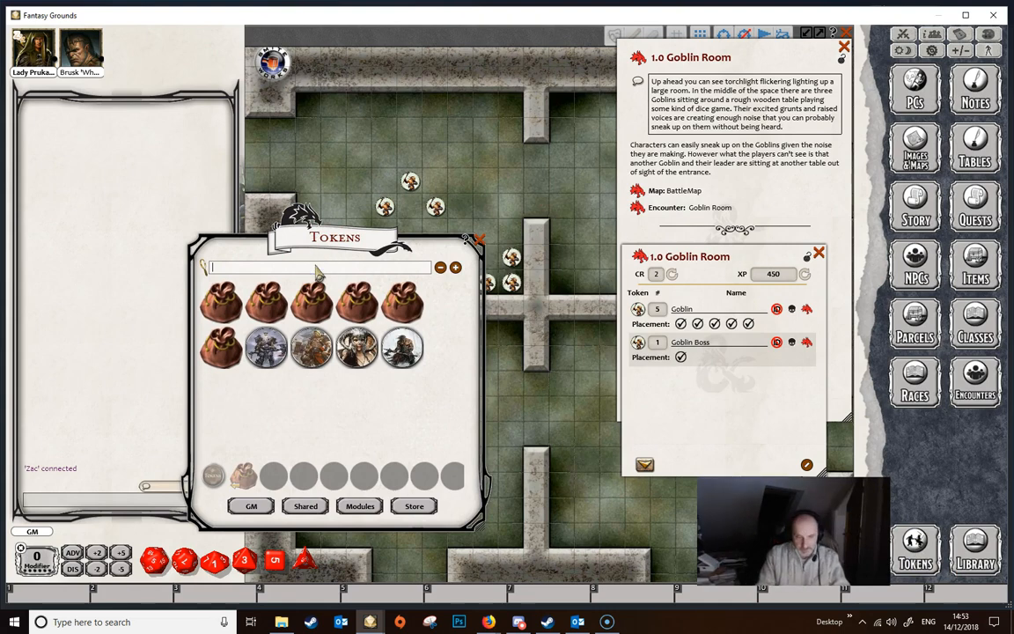
{"action": "type", "text": "gob"}
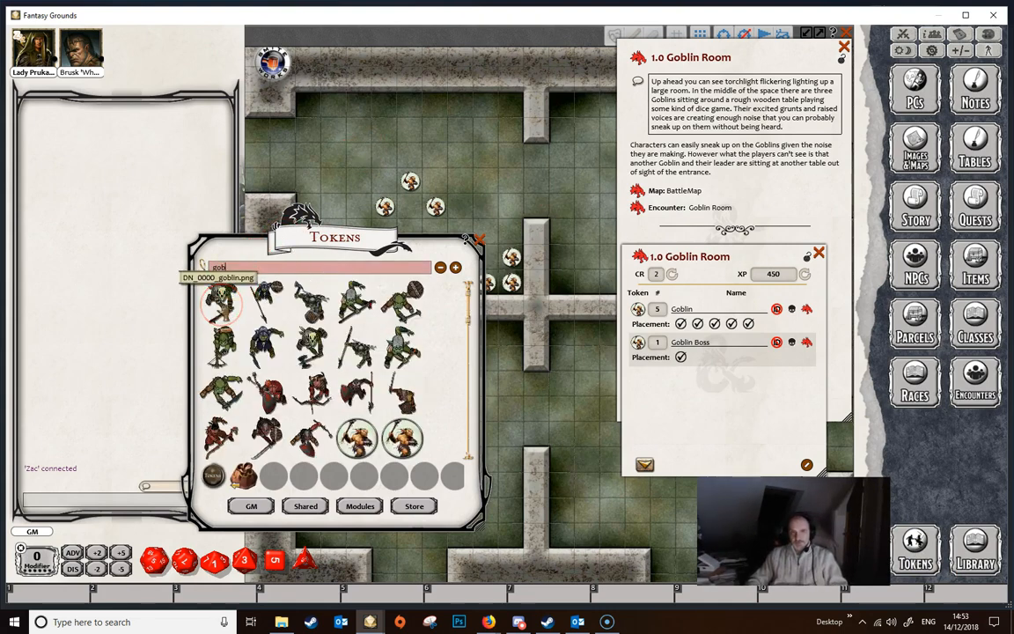
{"action": "left_click_drag", "start_coordinate": [220, 295], "coordinate": [639, 353]}
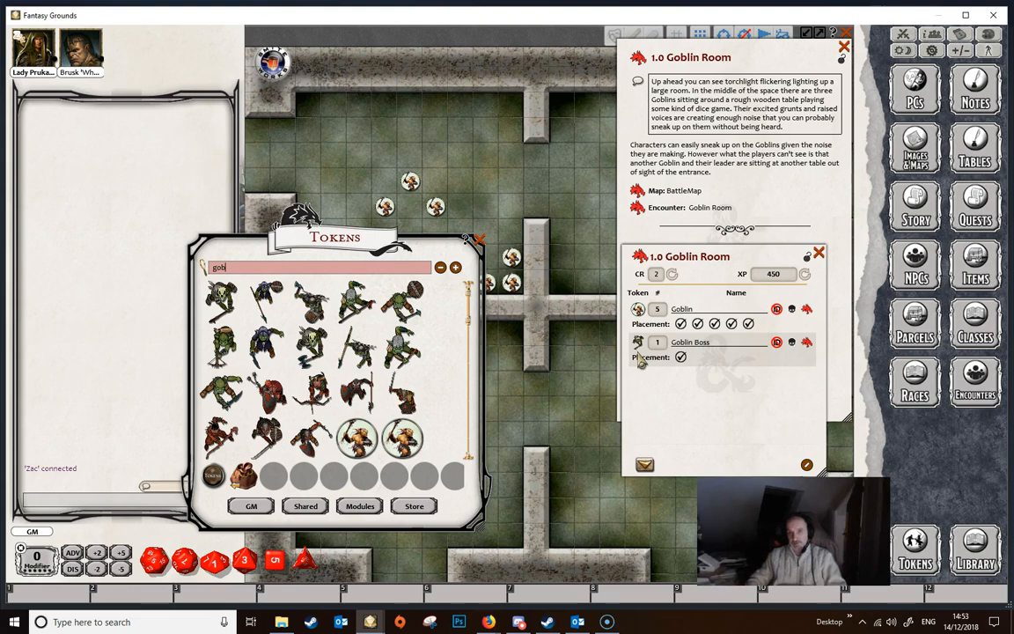
{"action": "left_click_drag", "start_coordinate": [416, 346], "coordinate": [636, 345]}
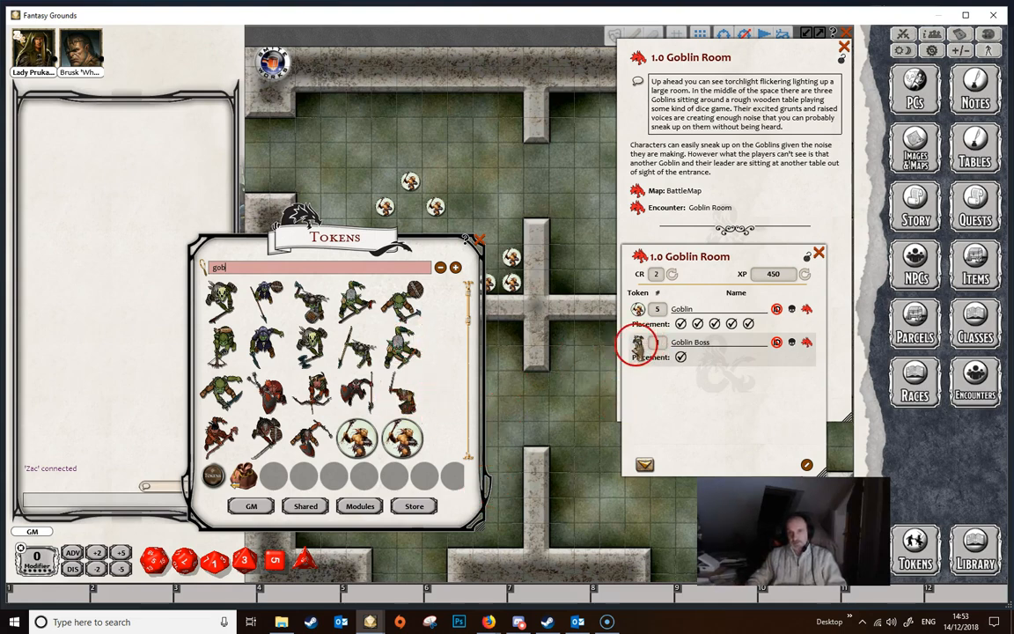
{"action": "left_click_drag", "start_coordinate": [354, 317], "coordinate": [637, 310]}
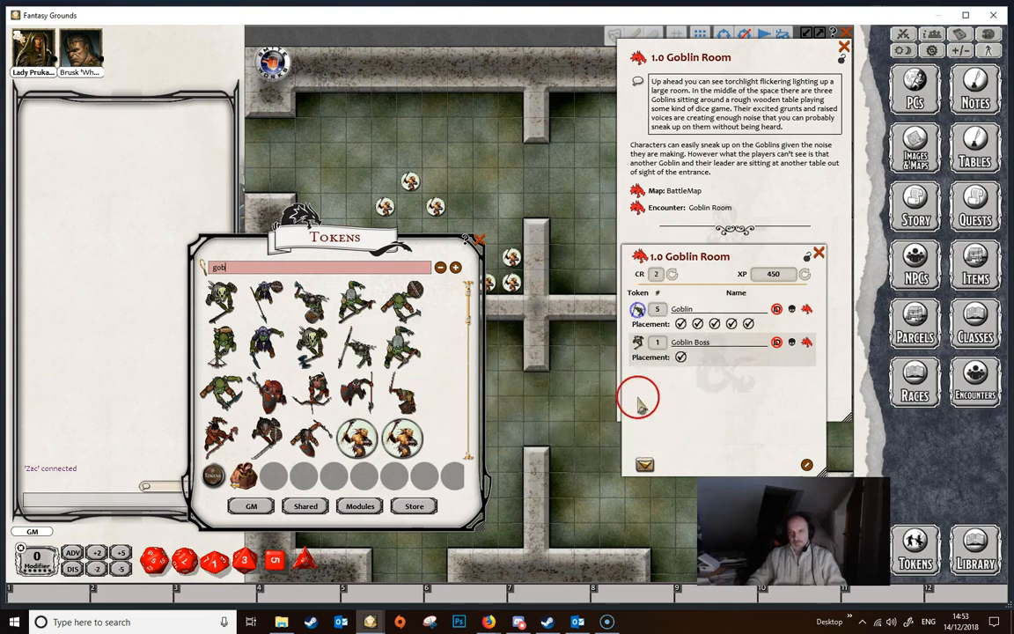
{"action": "left_click", "coordinate": [477, 238]}
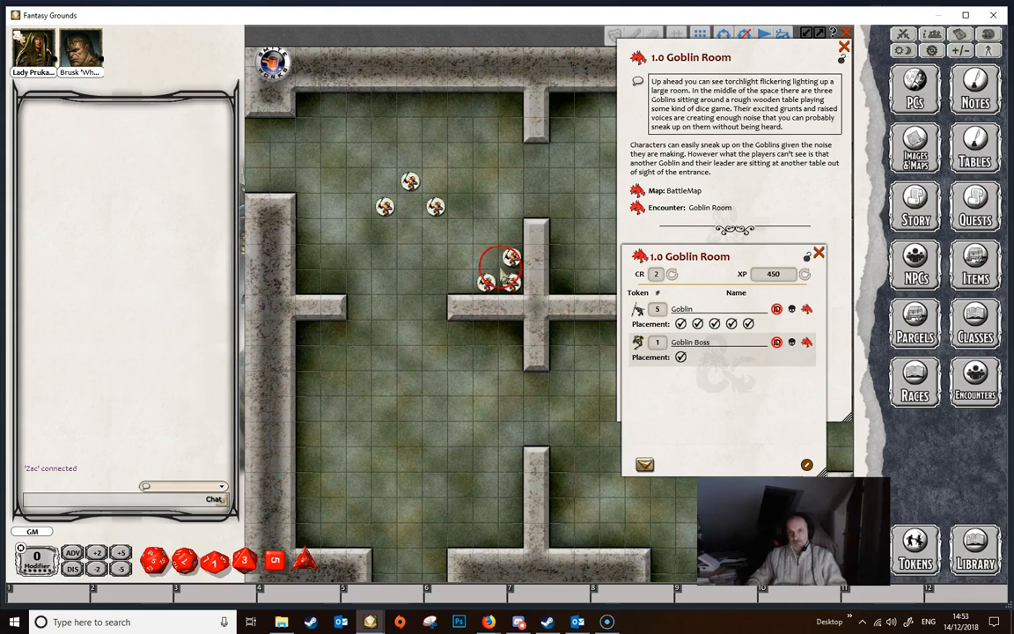
Review the Goblin Boss's record, and lock and close the 1.0 Goblin Room encounter
{"action": "left_click", "coordinate": [807, 343]}
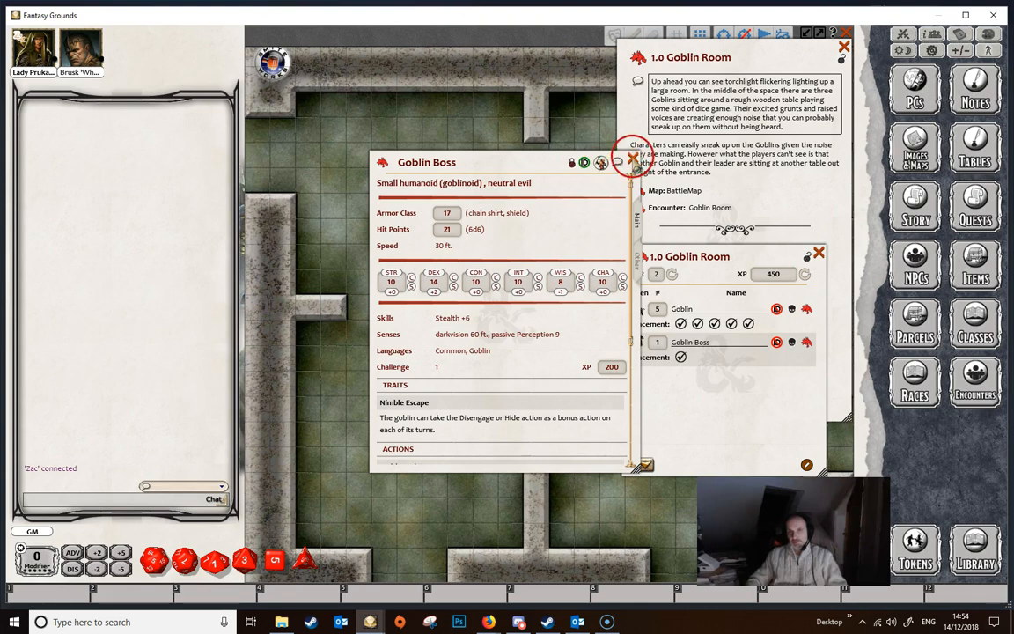
{"action": "left_click", "coordinate": [632, 159]}
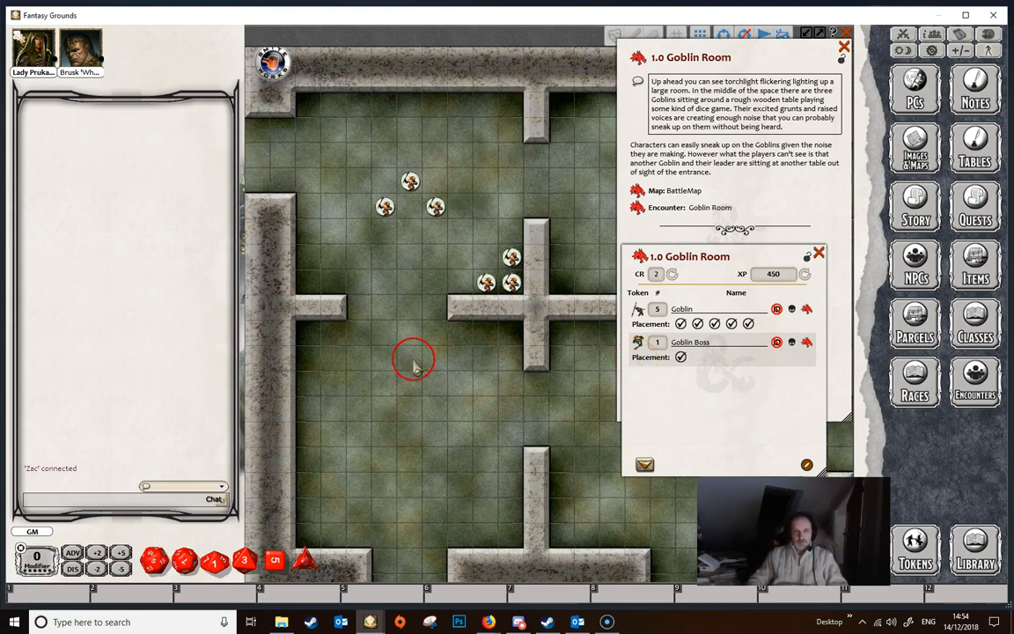
{"action": "left_click", "coordinate": [804, 261]}
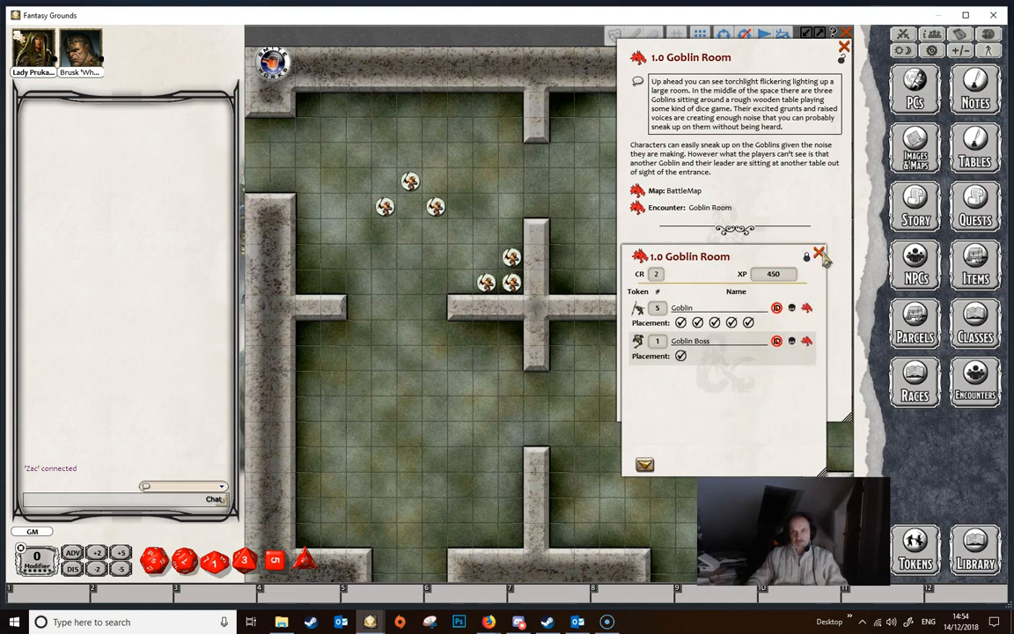
{"action": "left_click", "coordinate": [820, 253]}
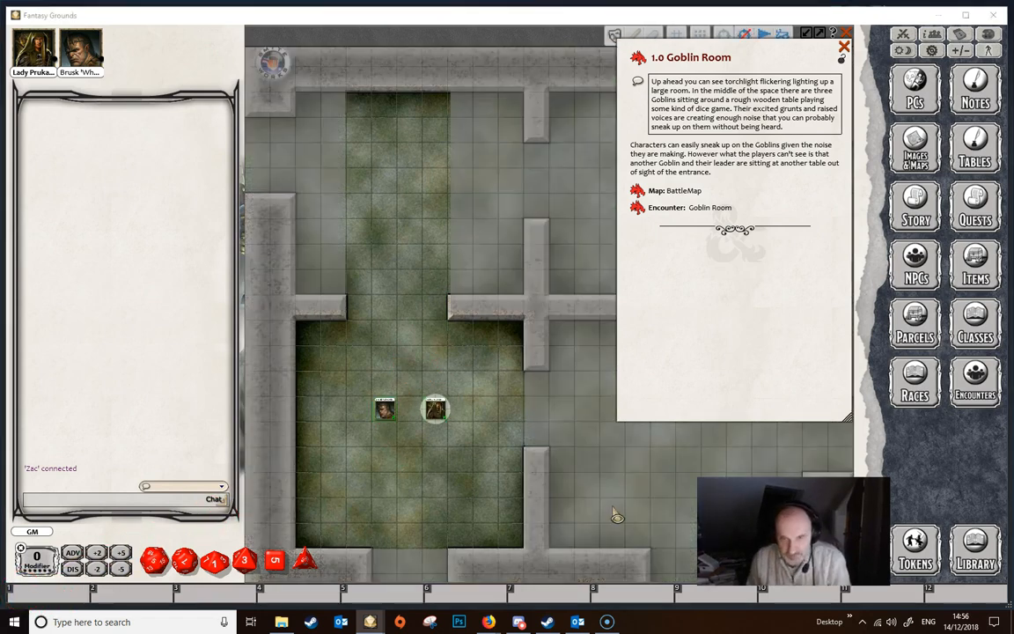
{"action": "left_click", "coordinate": [594, 473]}
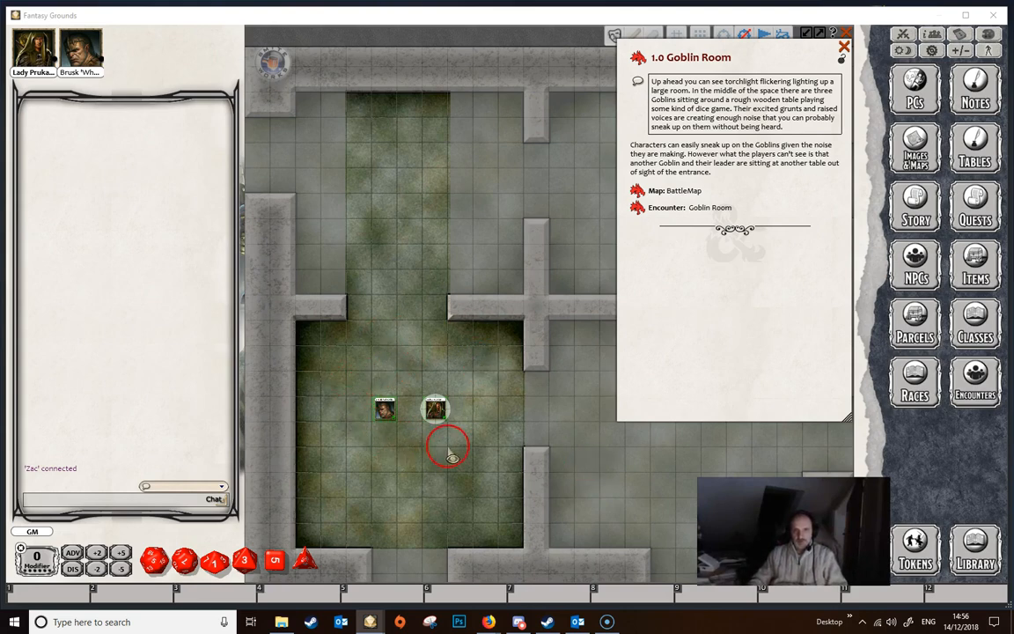
{"action": "mouse_move", "coordinate": [444, 378]}
{"action": "left_mouse_down"}
{"action": "mouse_move", "coordinate": [424, 412]}
{"action": "mouse_move", "coordinate": [403, 503]}
{"action": "mouse_move", "coordinate": [395, 206]}
{"action": "left_mouse_up"}
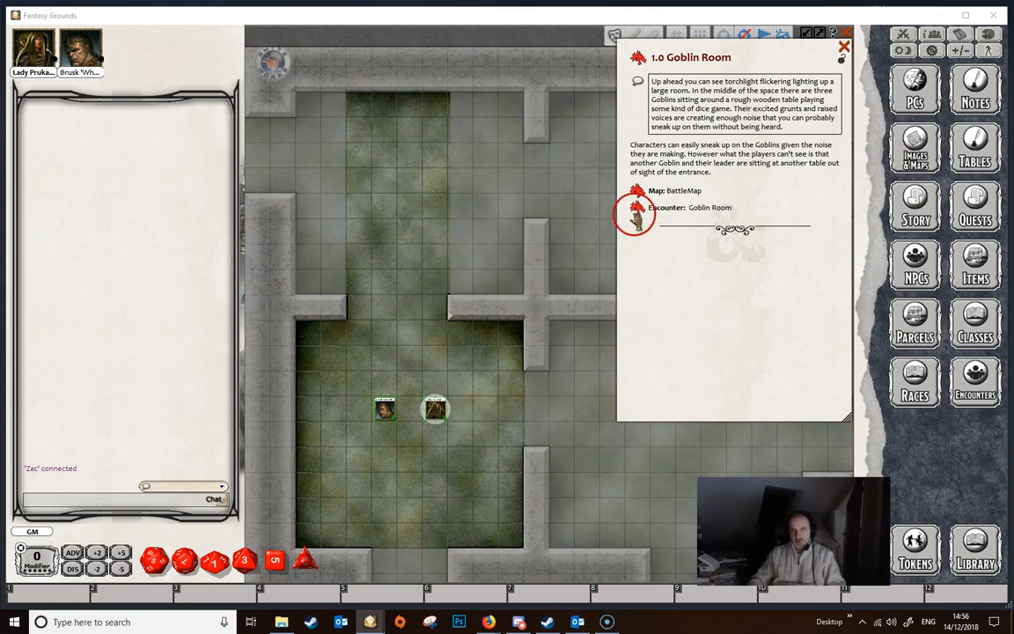
Add the linked 1.0 Goblin Room encounter to the combat tracker and check the map and tracker in the player's view
{"action": "left_click", "coordinate": [636, 211]}
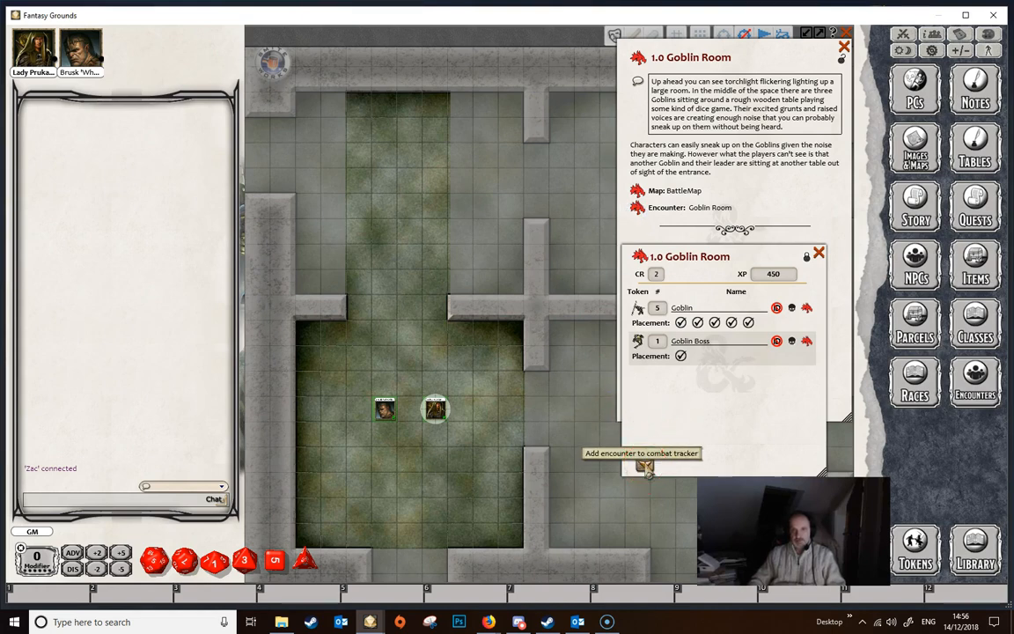
{"action": "left_click", "coordinate": [645, 465]}
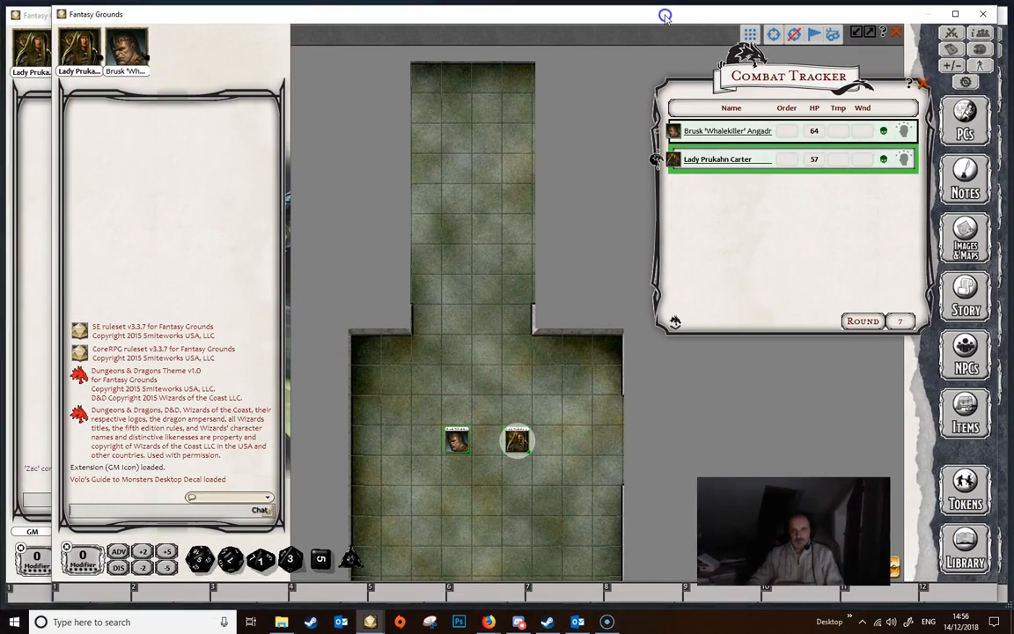
{"action": "left_click_drag", "start_coordinate": [666, 15], "coordinate": [645, 19]}
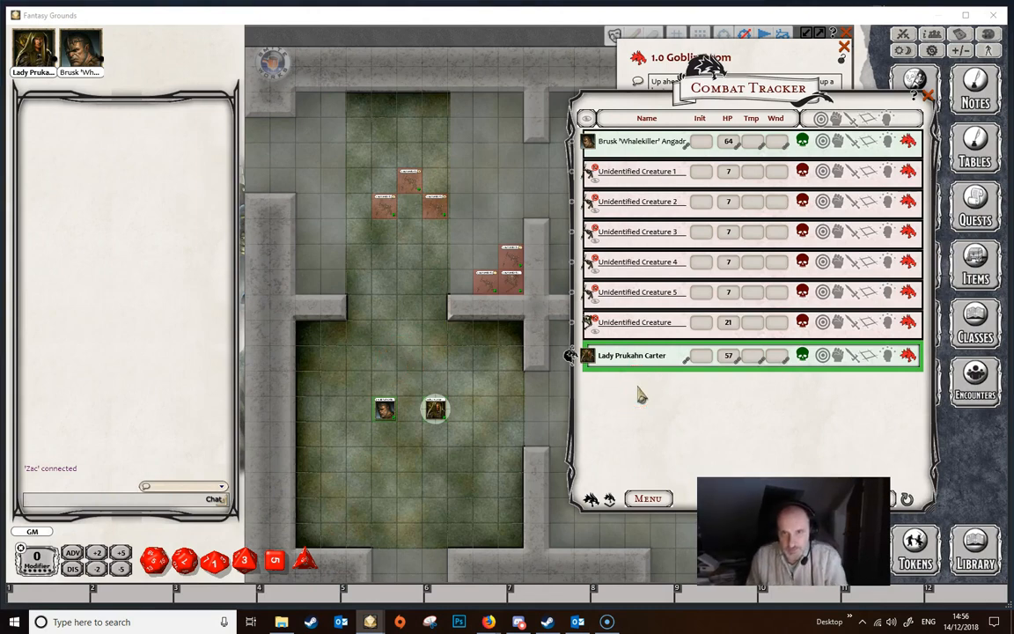
Make Unidentified Creatures 1, 2 and 4 in the combat tracker visible to the players
{"action": "scroll", "coordinate": [408, 233], "scroll_direction": "up", "scroll_amount": 3}
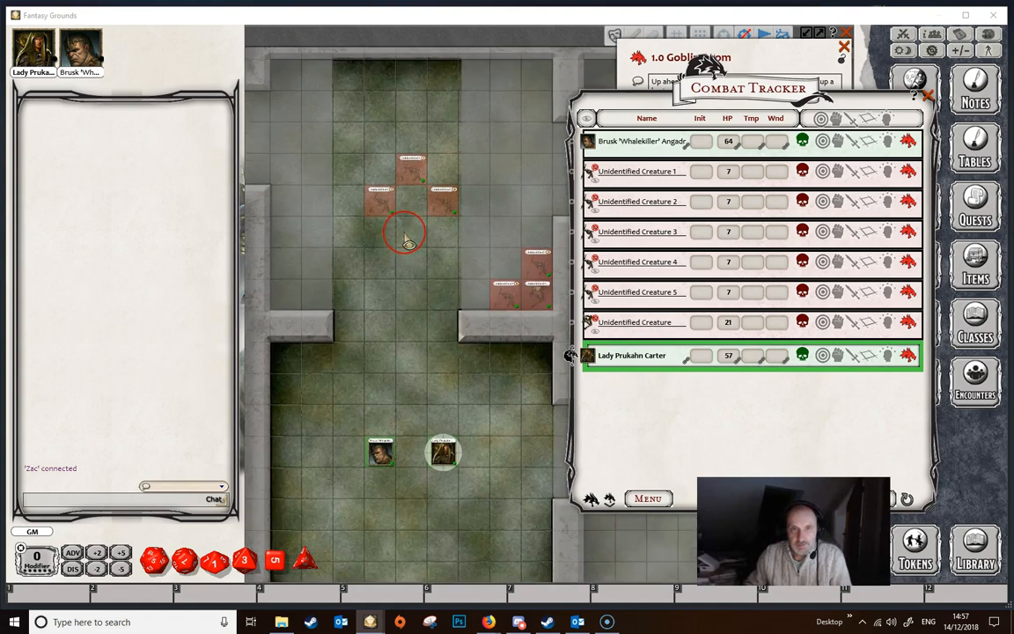
{"action": "scroll", "coordinate": [408, 243], "scroll_direction": "up", "scroll_amount": 1}
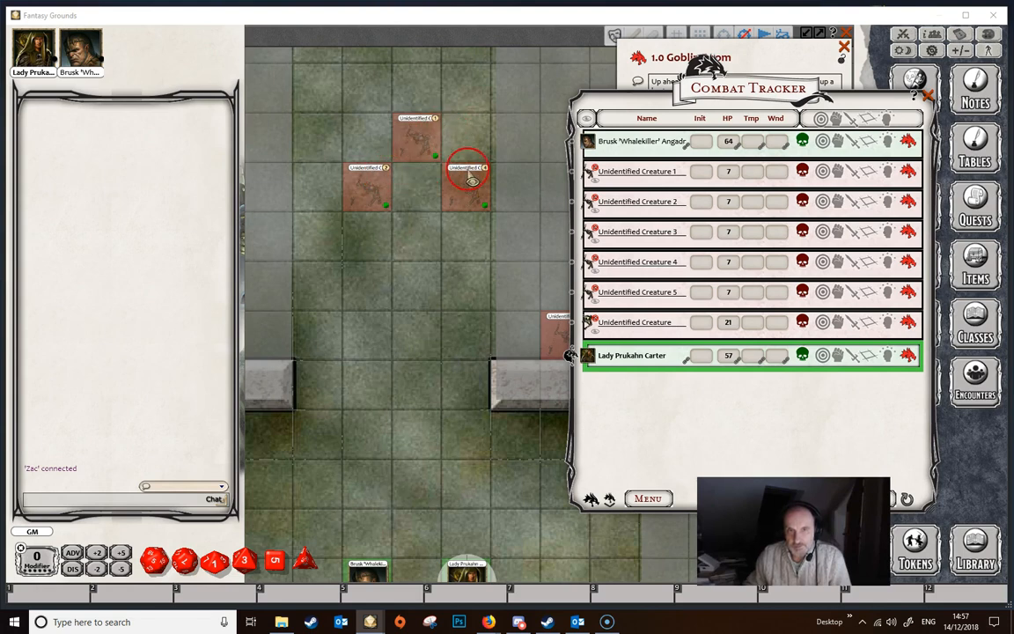
{"action": "scroll", "coordinate": [428, 260], "scroll_direction": "down", "scroll_amount": 1}
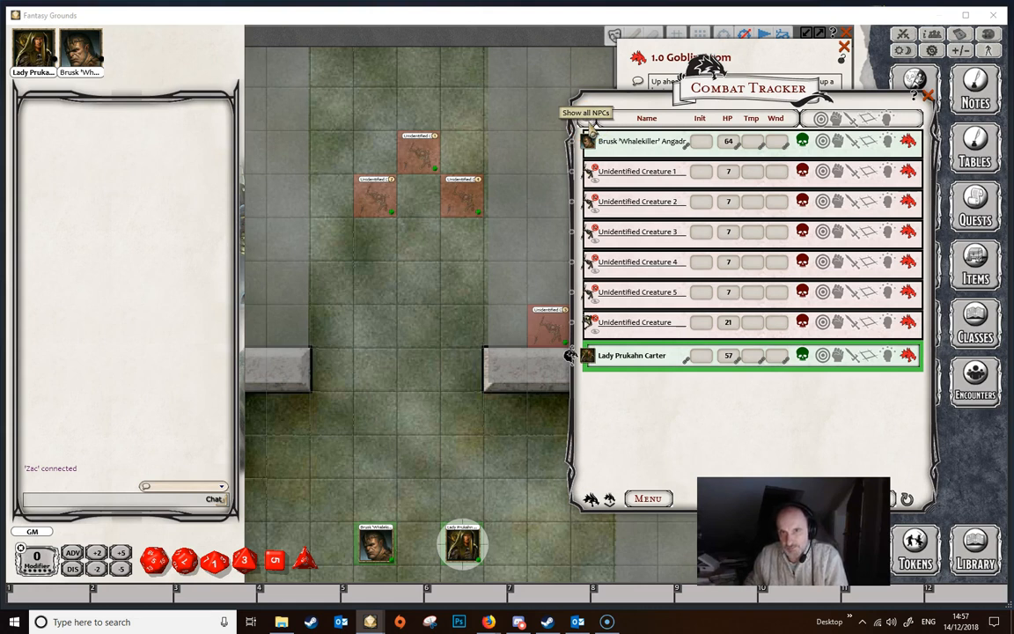
{"action": "left_click", "coordinate": [585, 120]}
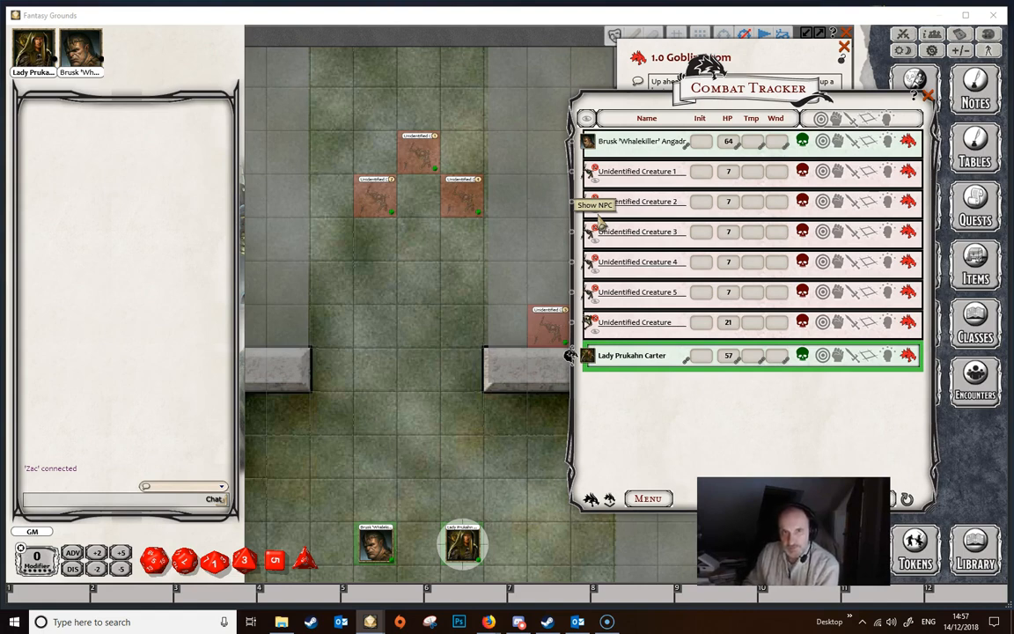
{"action": "scroll", "coordinate": [419, 234], "scroll_direction": "up", "scroll_amount": 3}
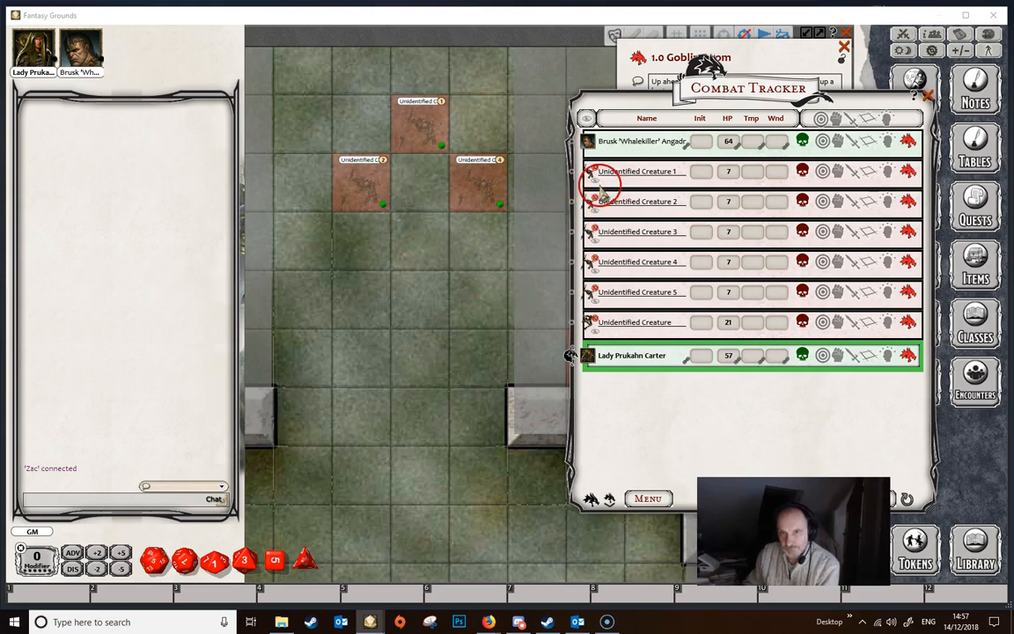
{"action": "left_click", "coordinate": [595, 180]}
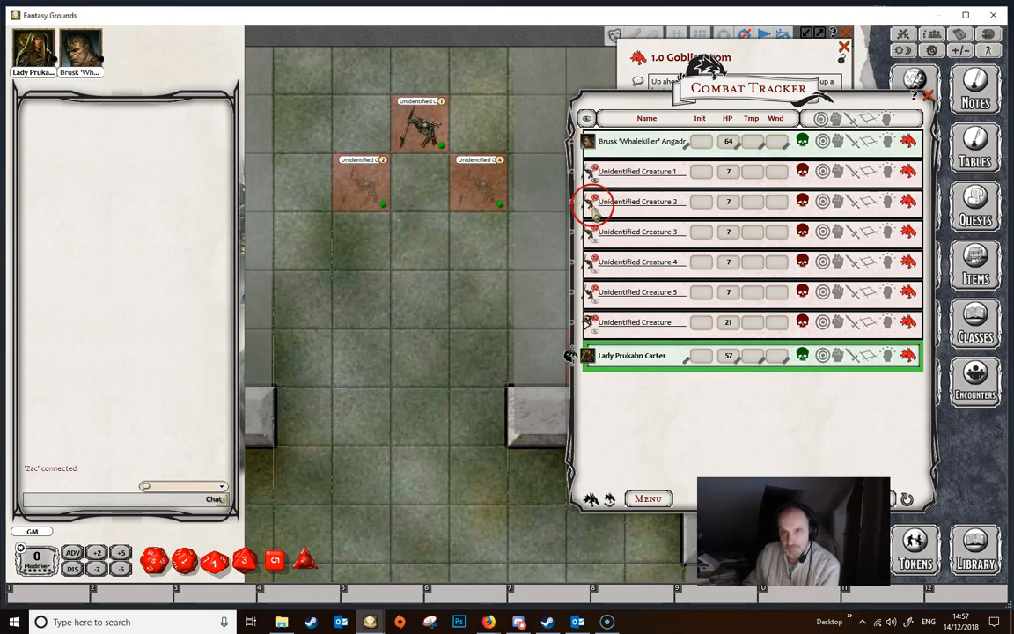
{"action": "left_click", "coordinate": [592, 211]}
{"action": "left_click", "coordinate": [596, 270]}
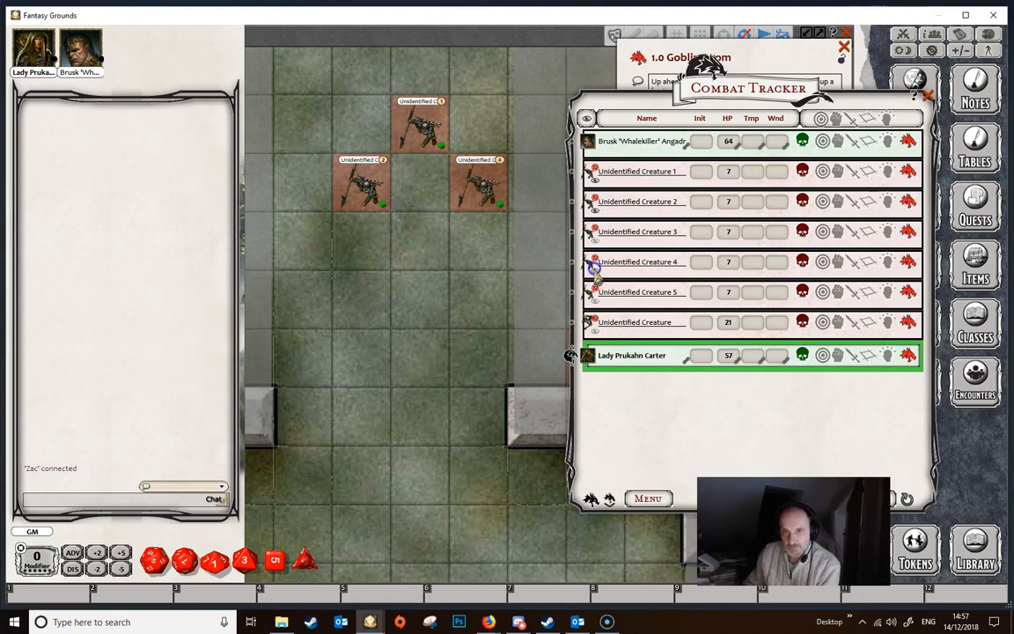
Check the three shown creatures on the map and in the combat tracker of the player's view
{"action": "scroll", "coordinate": [494, 294], "scroll_direction": "down", "scroll_amount": 3}
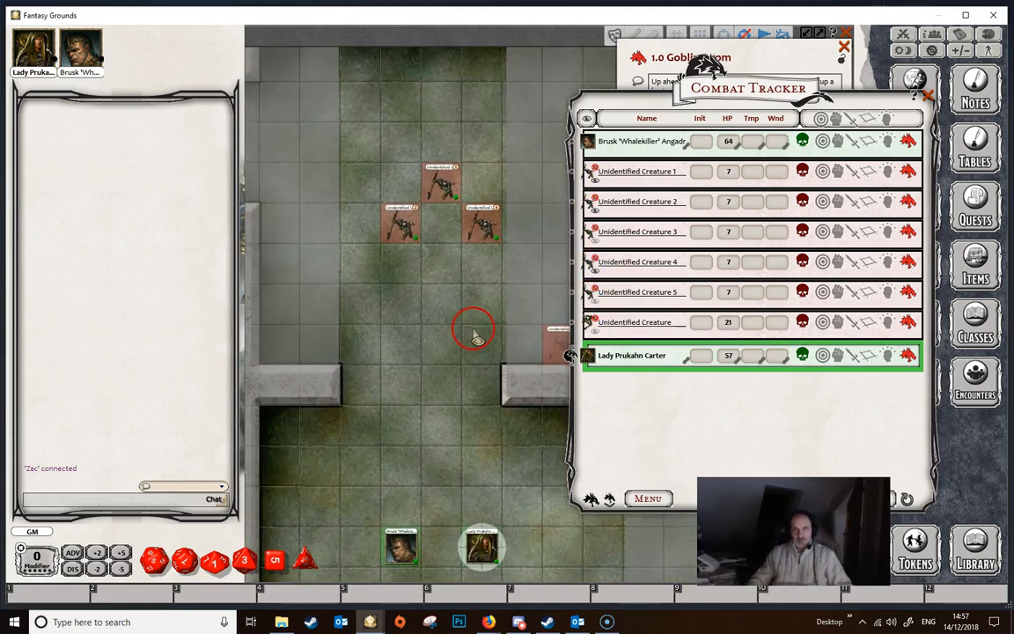
{"action": "left_click_drag", "start_coordinate": [475, 336], "coordinate": [443, 299]}
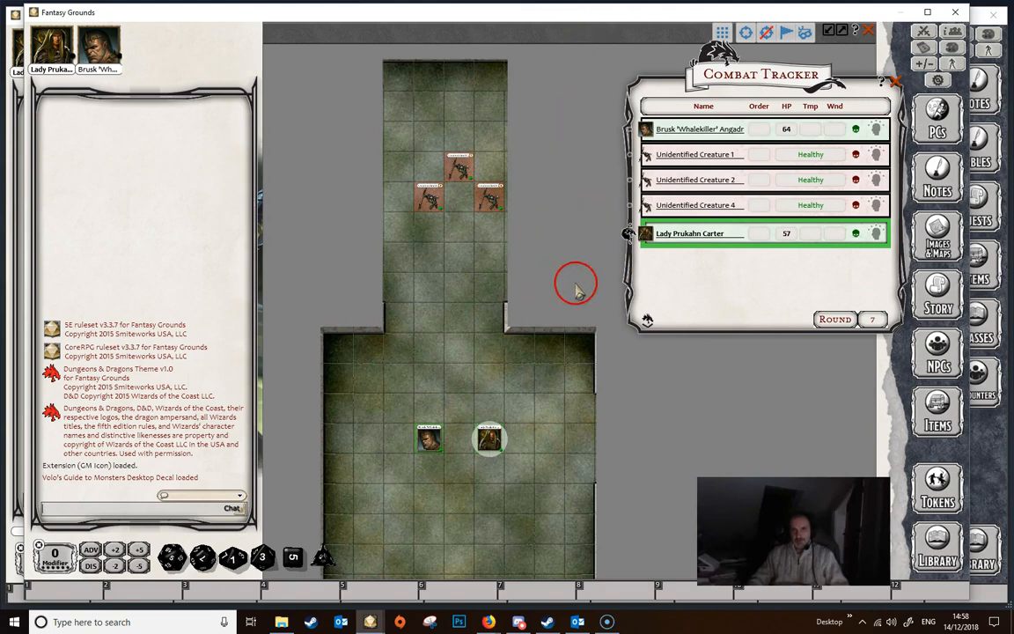
{"action": "left_click_drag", "start_coordinate": [625, 19], "coordinate": [0, 20]}
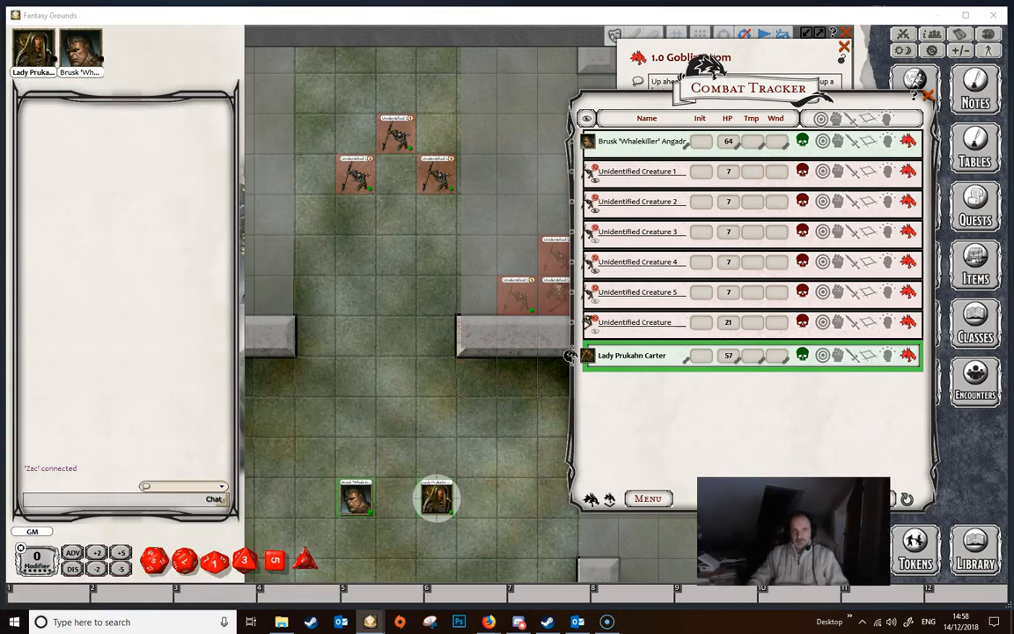
Move the active character's token six squares straight up, through the gap between the walls into the upper room
{"action": "left_click", "coordinate": [436, 498]}
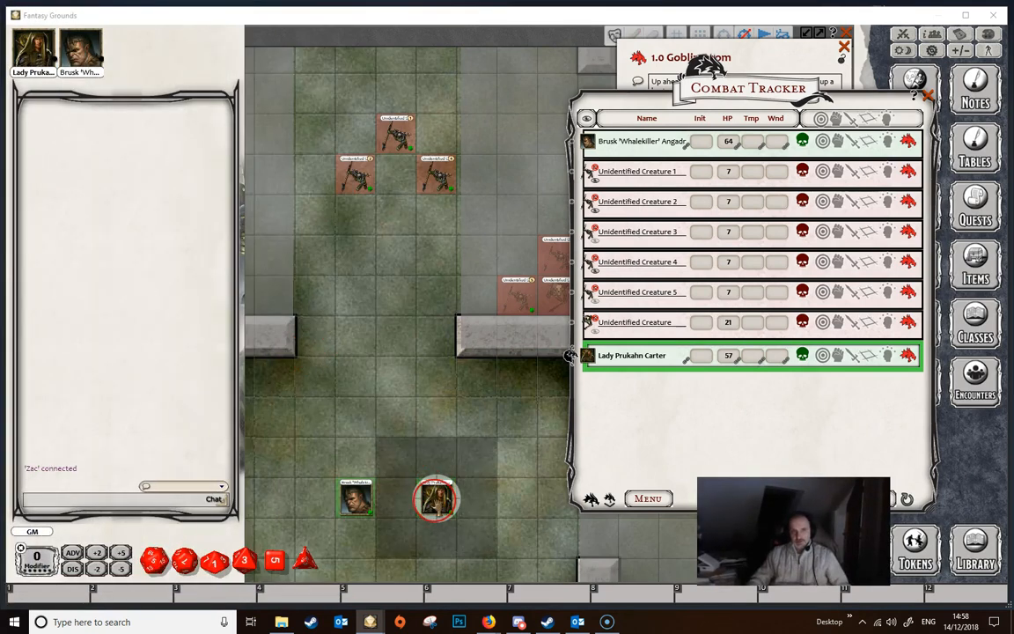
{"action": "left_click_drag", "start_coordinate": [435, 498], "coordinate": [437, 257]}
{"action": "left_click", "coordinate": [453, 350]}
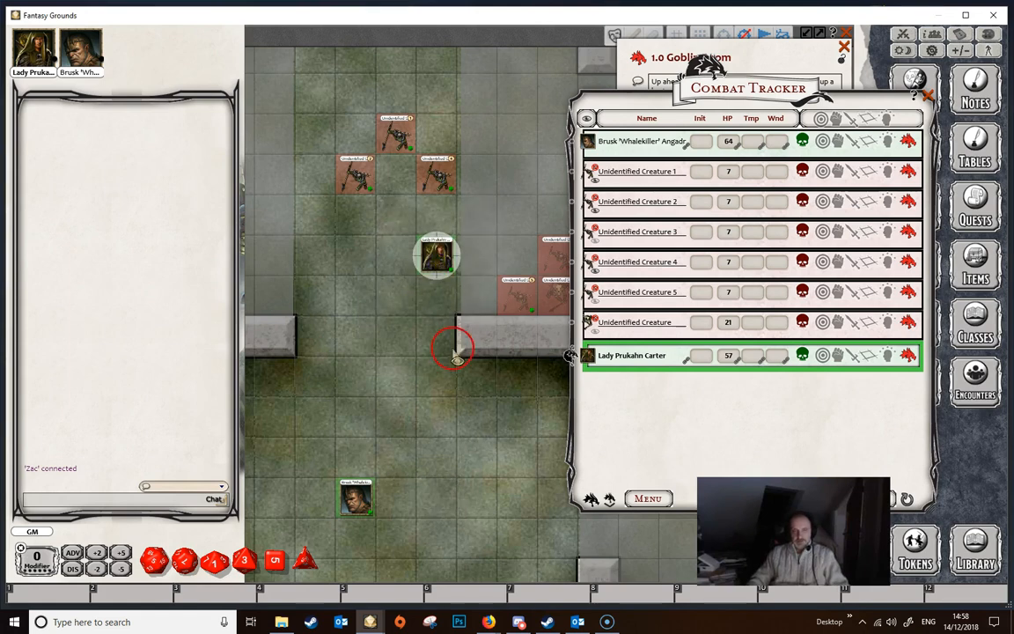
Unmask the rest of the upper room on the map, including the wall corner where the other creatures wait
{"action": "left_click_drag", "start_coordinate": [502, 334], "coordinate": [403, 335]}
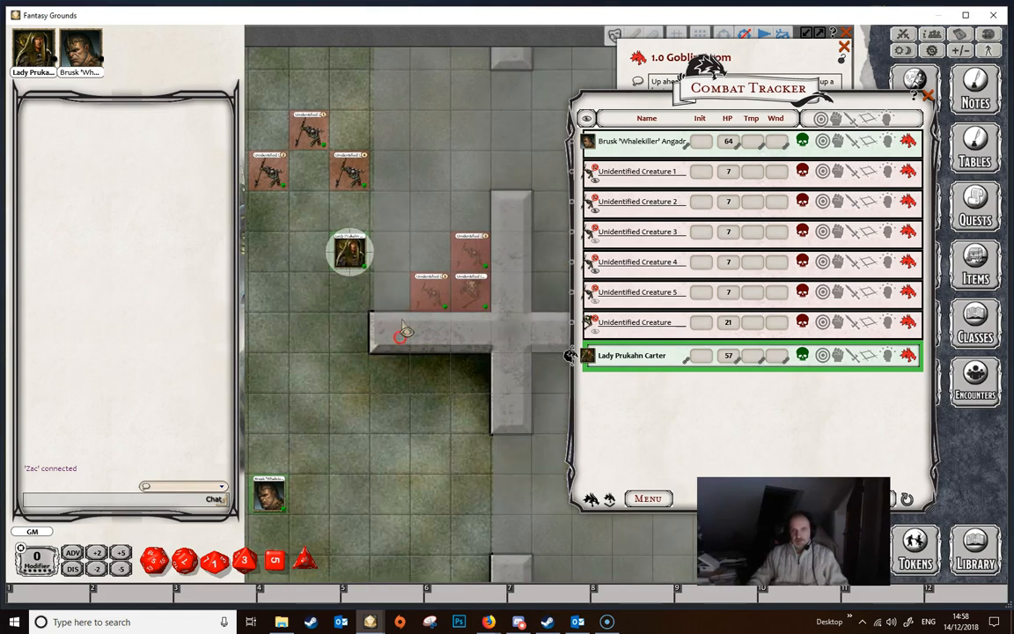
{"action": "left_click_drag", "start_coordinate": [389, 63], "coordinate": [421, 232]}
{"action": "left_click_drag", "start_coordinate": [384, 97], "coordinate": [482, 371]}
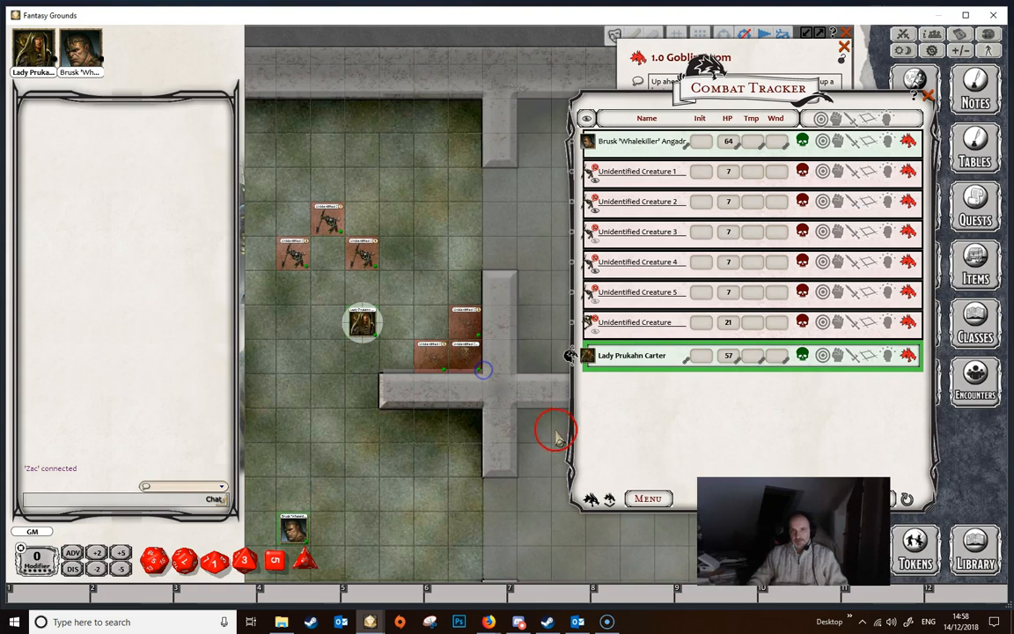
Make Unidentified Creatures 3 and 5 and the unnumbered Unidentified Creature visible to the players
{"action": "left_click", "coordinate": [598, 301]}
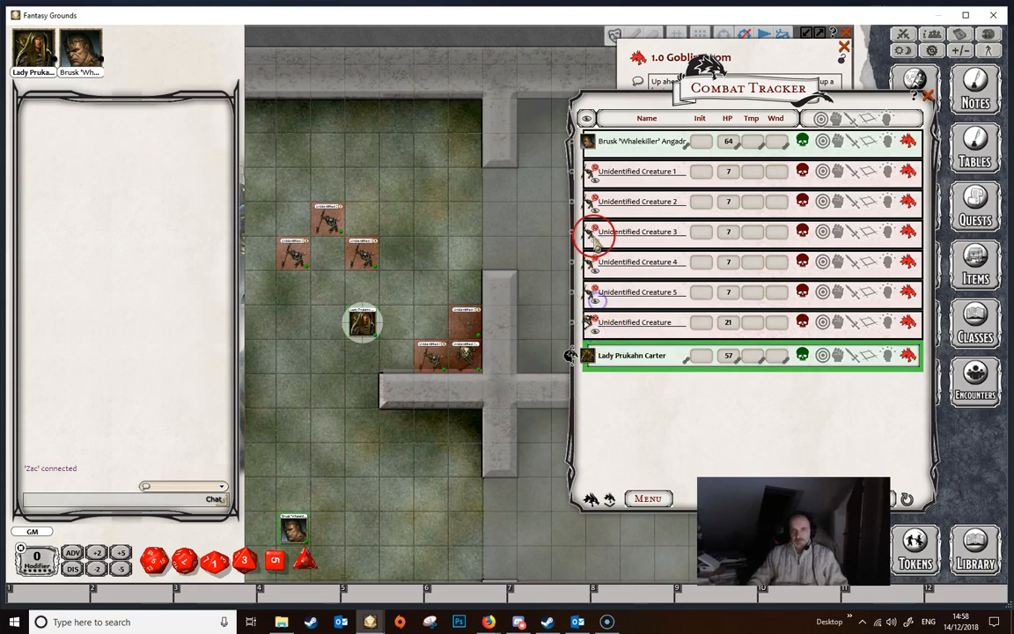
{"action": "left_click", "coordinate": [469, 407]}
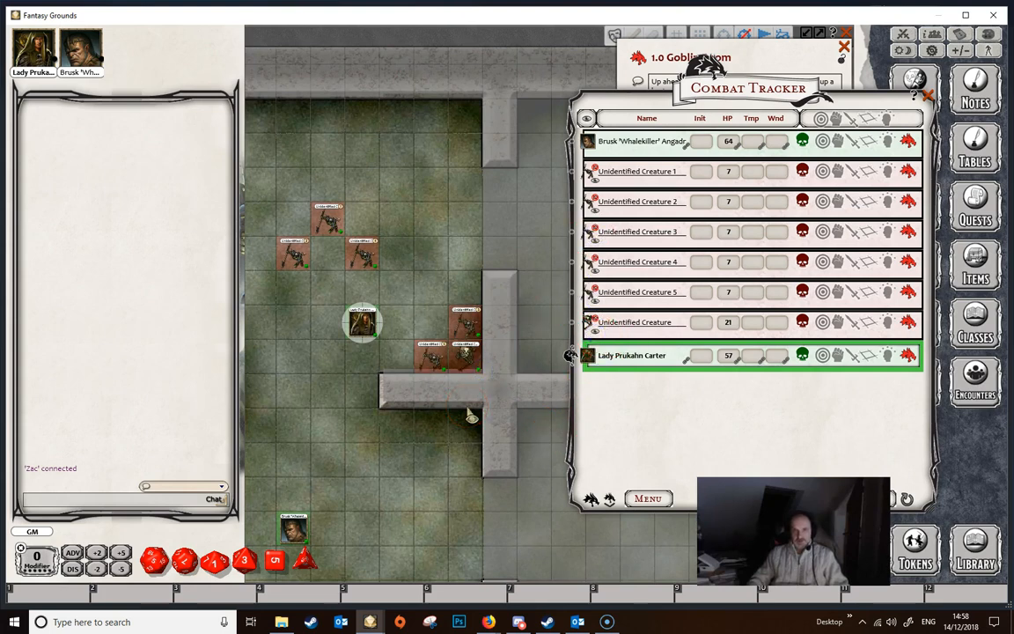
{"action": "left_click_drag", "start_coordinate": [471, 417], "coordinate": [502, 388]}
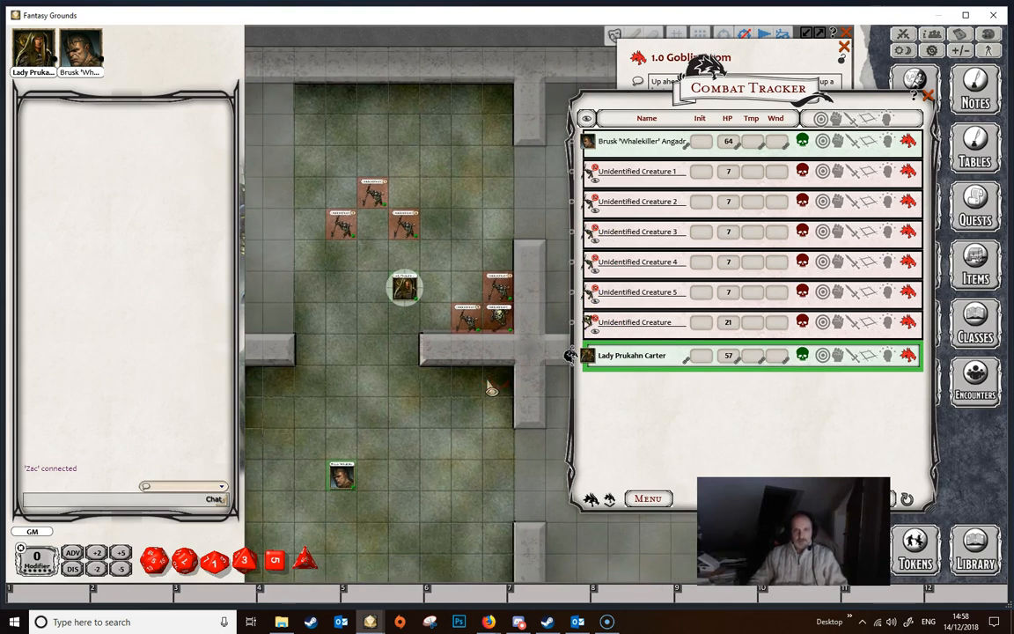
Identify Unidentified Creatures 1 to 5 in the combat tracker, leaving the unnumbered creature unidentified
{"action": "left_click", "coordinate": [582, 381]}
{"action": "left_click", "coordinate": [639, 355]}
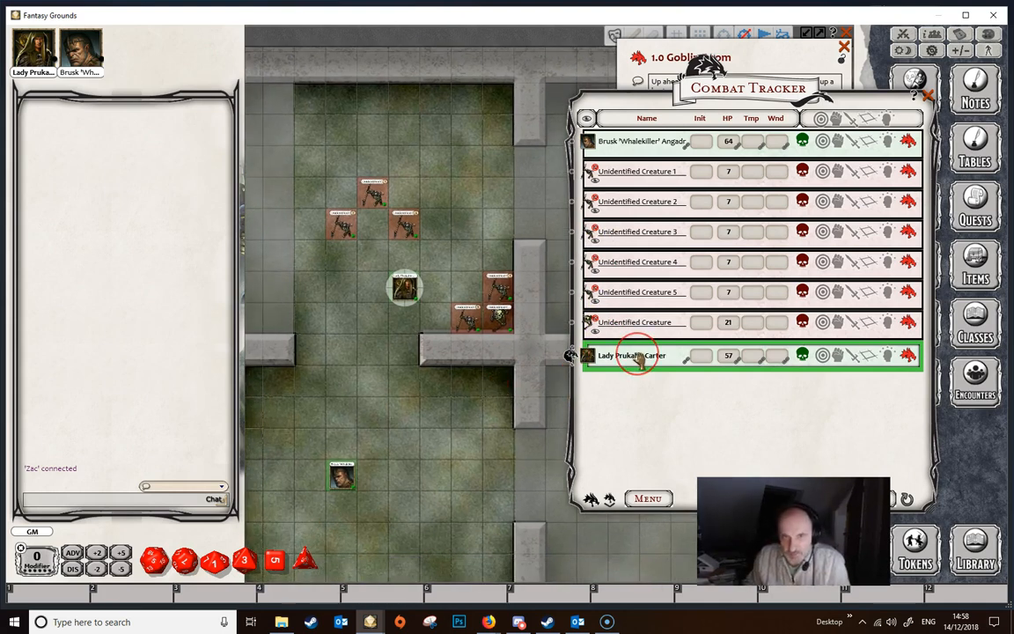
{"action": "left_click_drag", "start_coordinate": [635, 354], "coordinate": [596, 323]}
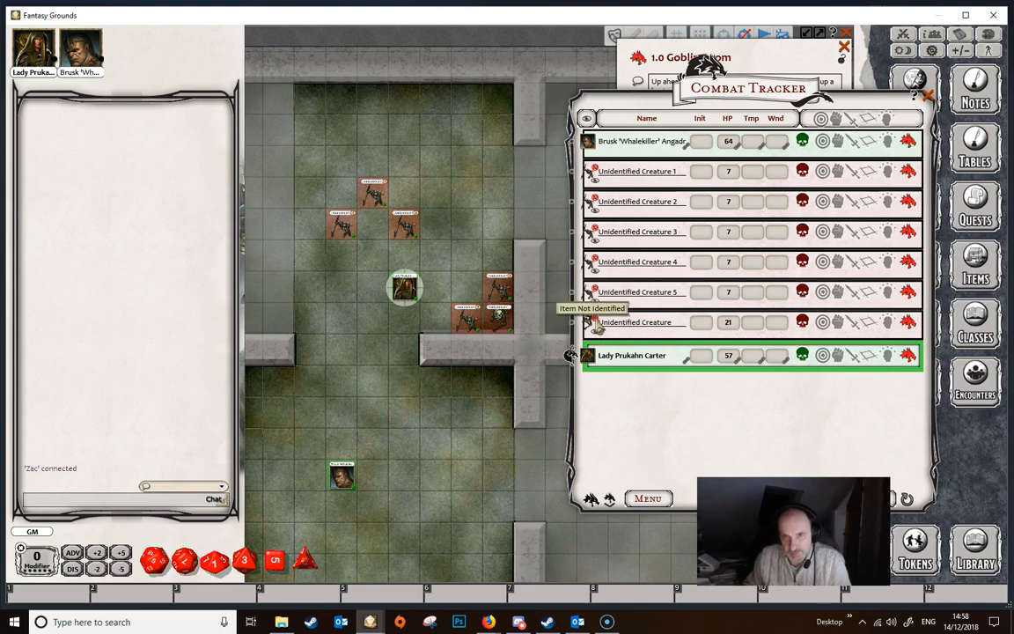
{"action": "left_click_drag", "start_coordinate": [597, 324], "coordinate": [594, 180]}
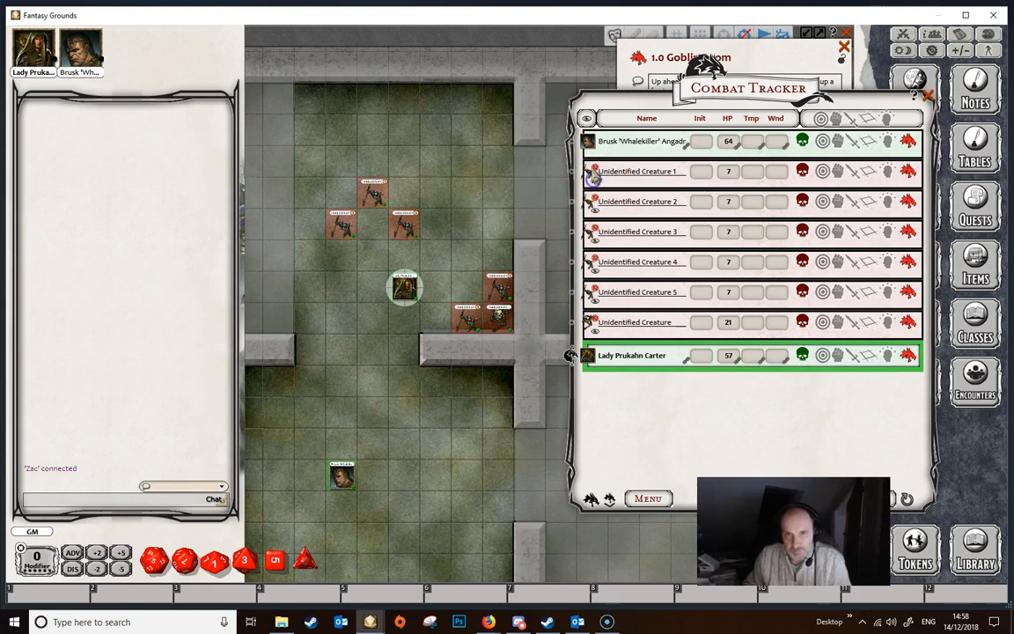
{"action": "left_click", "coordinate": [594, 170]}
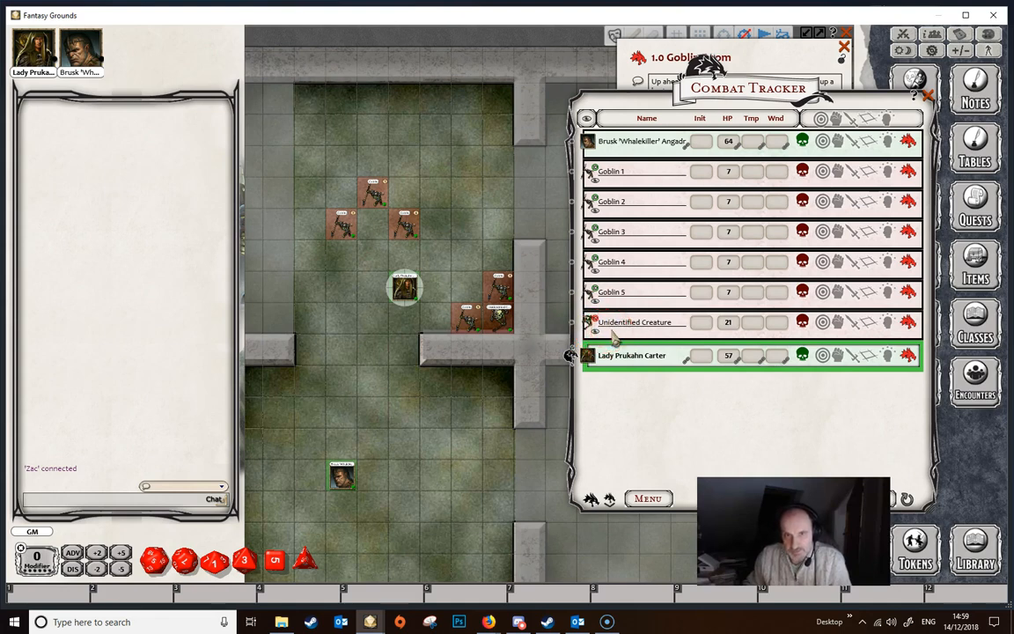
Examine the names of the identified creatures on the map and in the player's view of the map and combat tracker
{"action": "scroll", "coordinate": [347, 251], "scroll_direction": "up", "scroll_amount": 4}
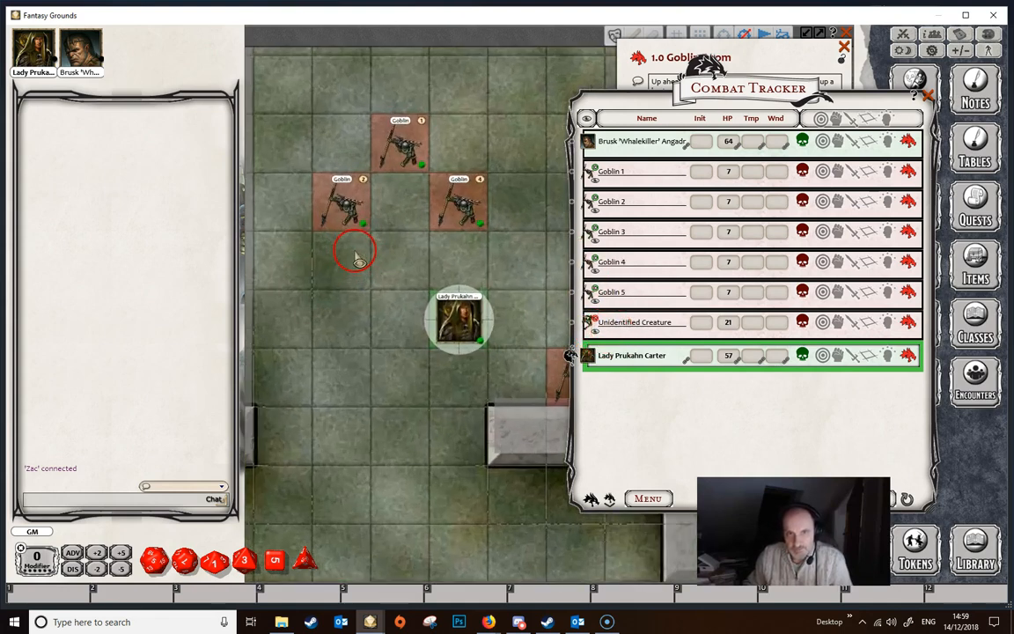
{"action": "scroll", "coordinate": [356, 251], "scroll_direction": "up", "scroll_amount": 3}
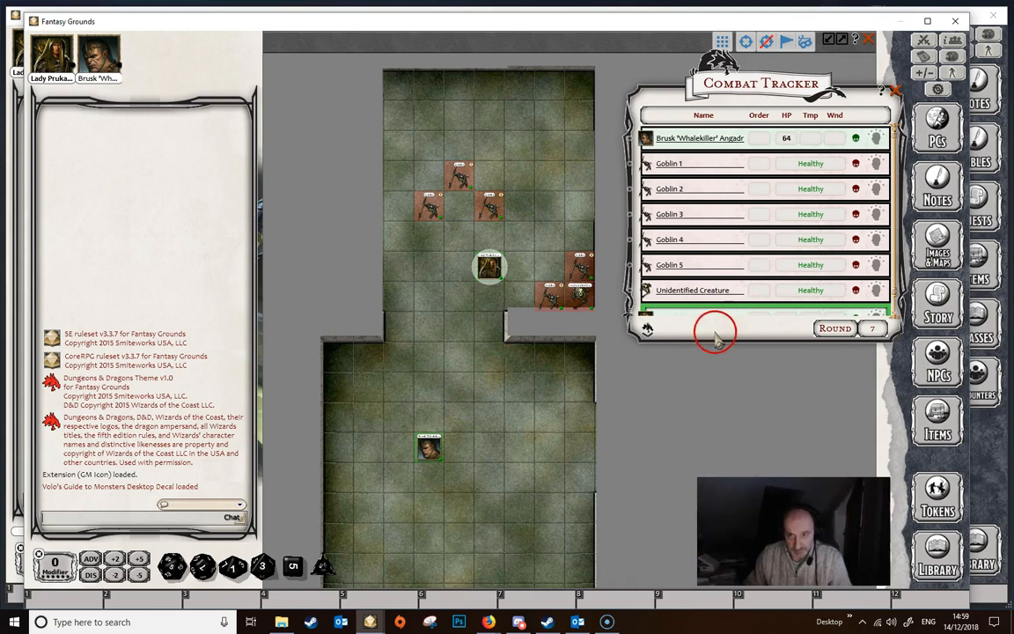
{"action": "left_click_drag", "start_coordinate": [654, 23], "coordinate": [0, 37]}
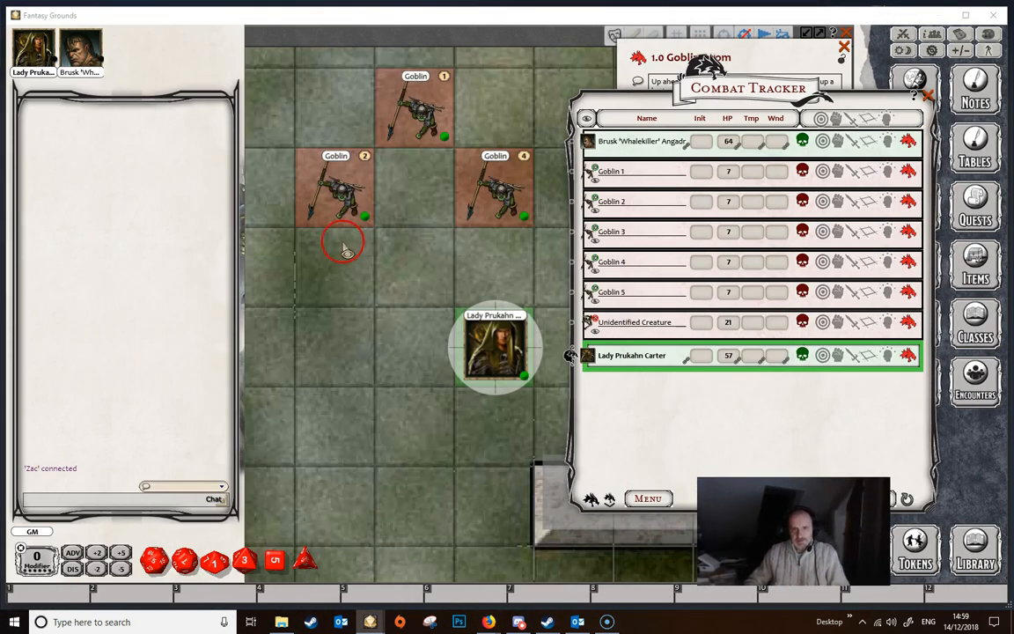
{"action": "scroll", "coordinate": [526, 441], "scroll_direction": "down", "scroll_amount": 2}
{"action": "scroll", "coordinate": [526, 440], "scroll_direction": "down", "scroll_amount": 4}
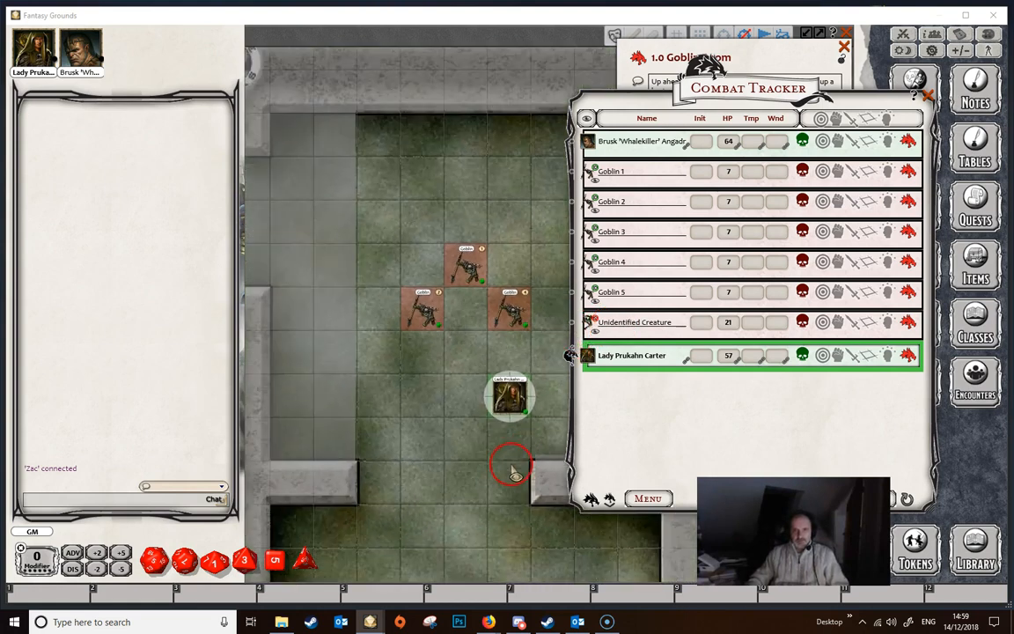
{"action": "left_click_drag", "start_coordinate": [492, 516], "coordinate": [457, 368]}
{"action": "scroll", "coordinate": [458, 375], "scroll_direction": "down", "scroll_amount": 3}
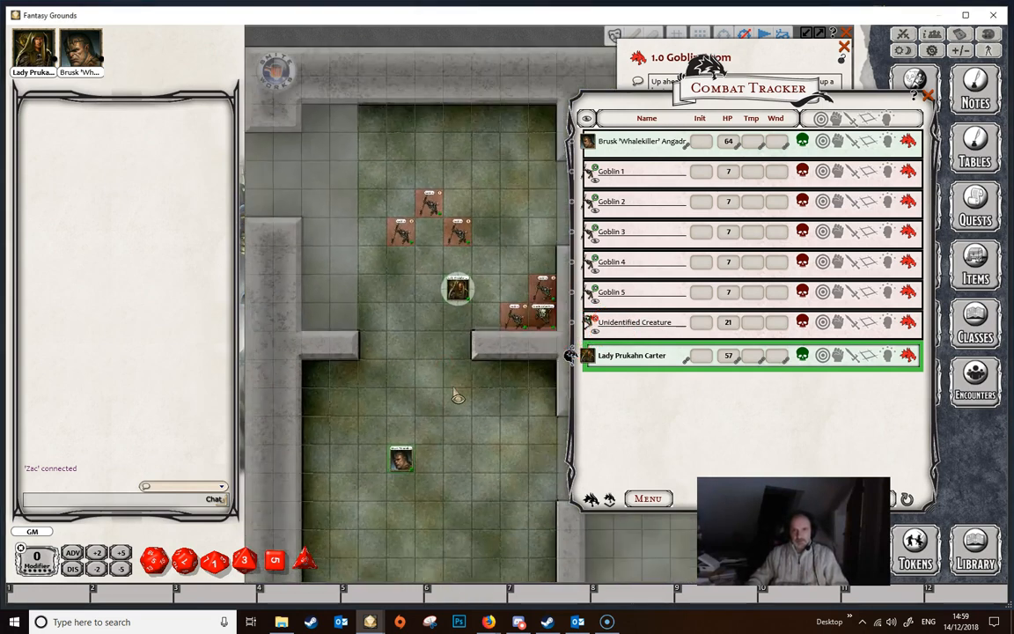